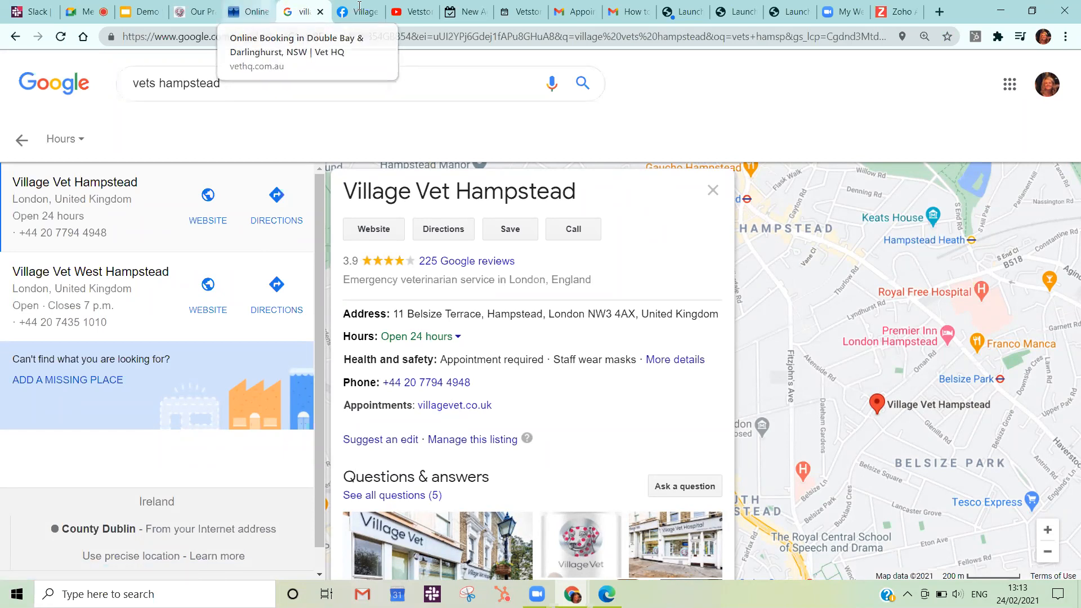
Review the Vet HQ online booking page and Village Vet Hampstead's Facebook page
click(249, 12)
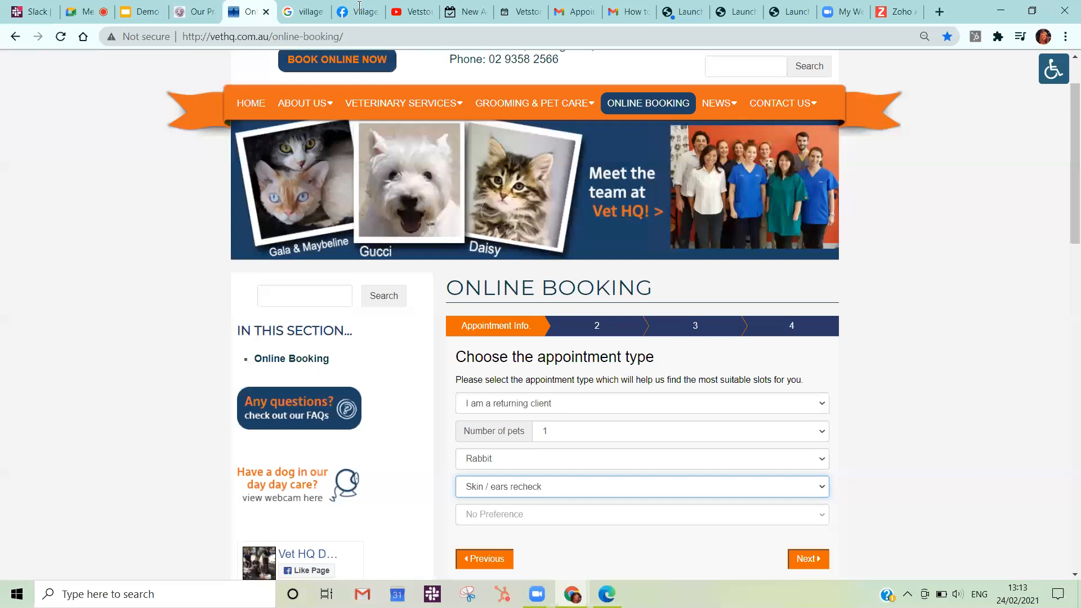
click(360, 7)
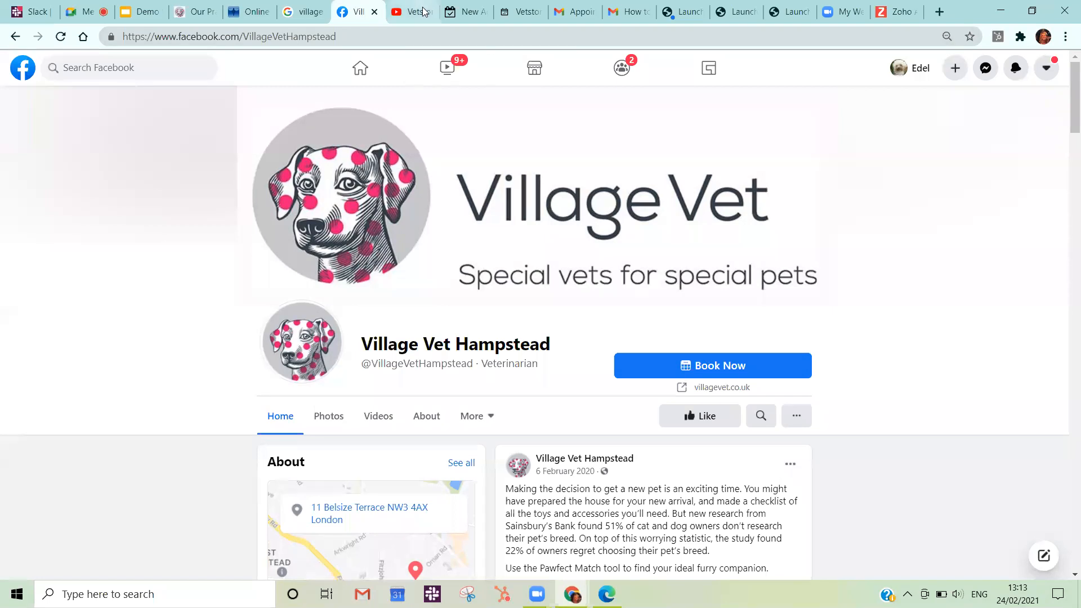
Watch the Vetstoria Booking on a Smartphone video in full screen, pausing at the booking stages, and exit full screen
key(ctrl+Tab)
click(698, 462)
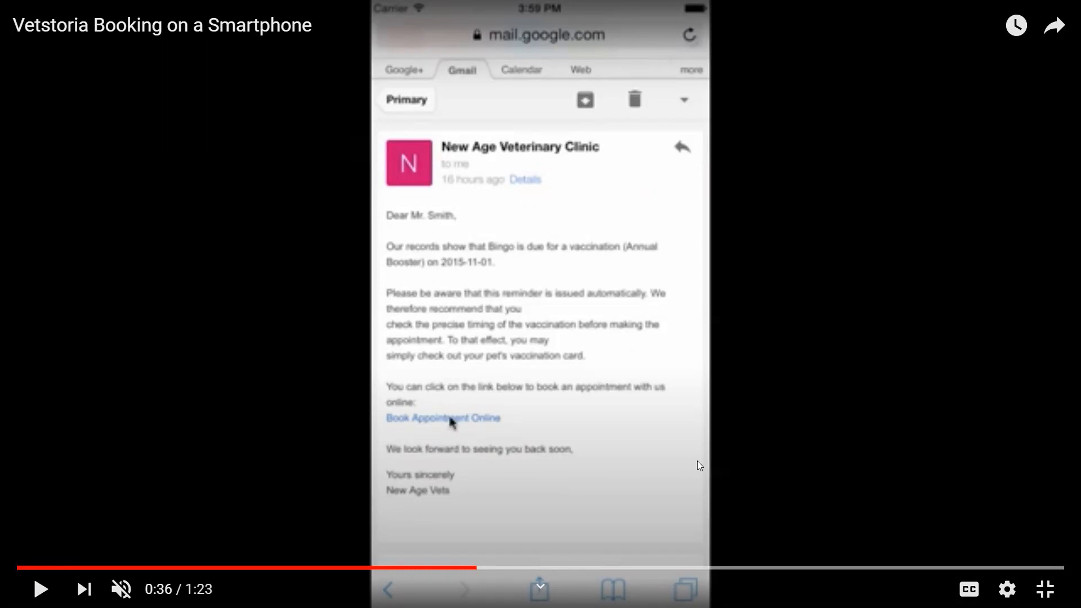
click(382, 420)
click(382, 420)
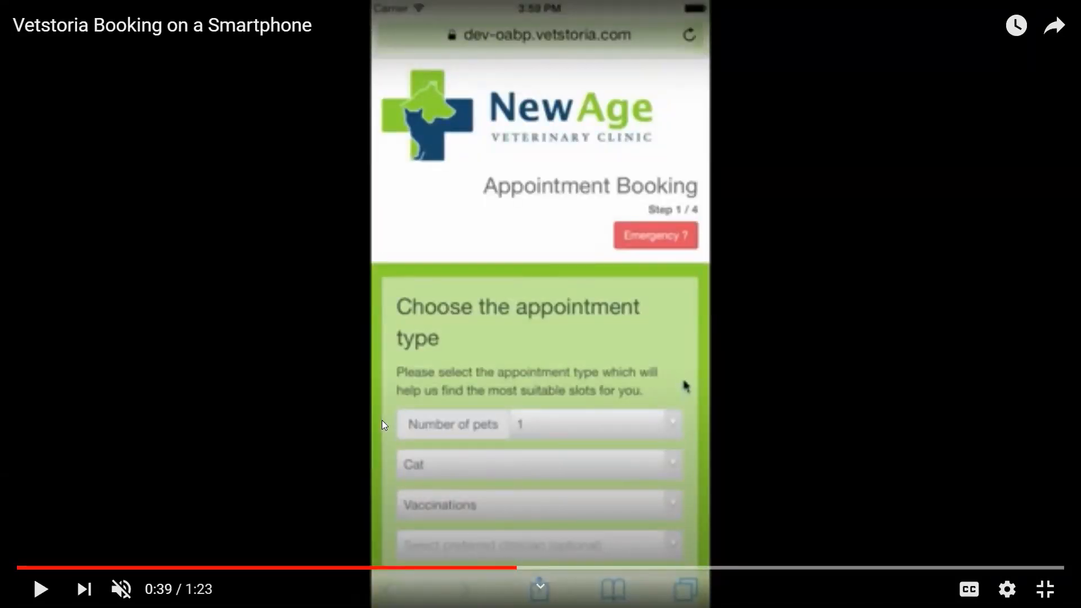
click(382, 420)
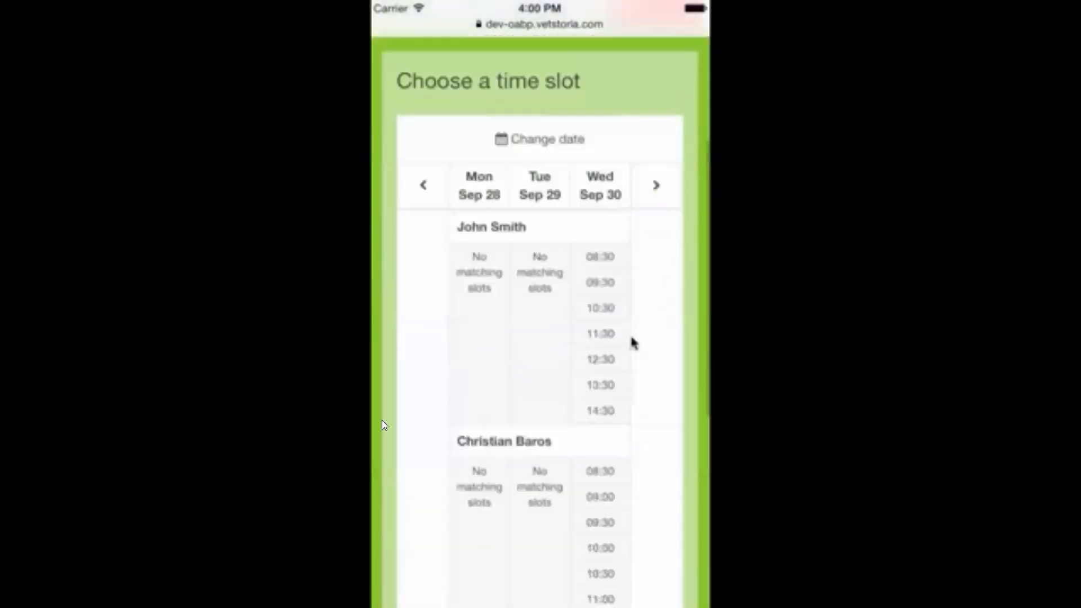
key(space)
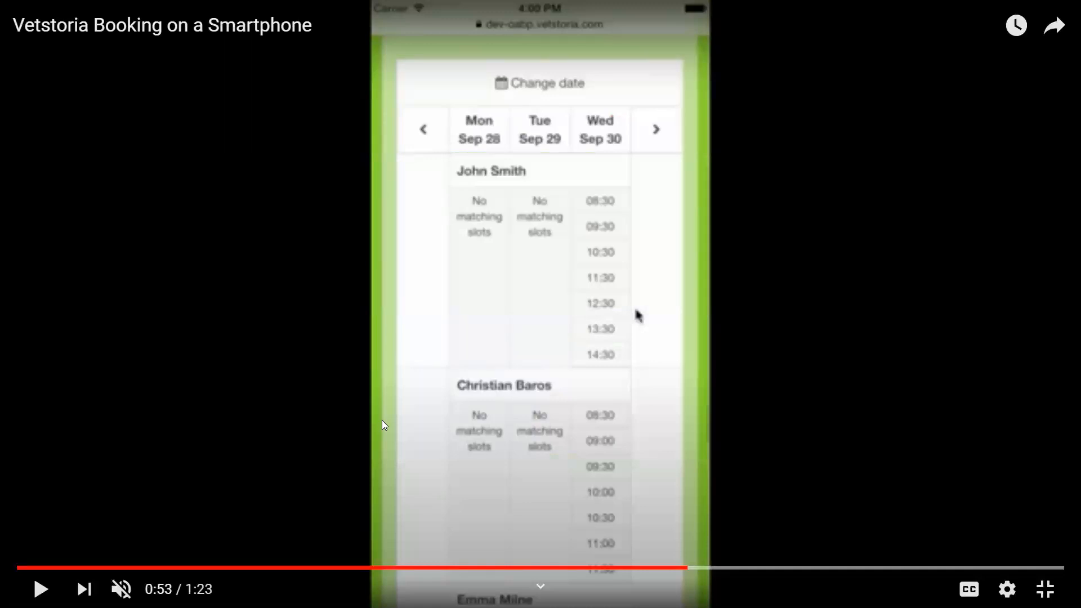
key(space)
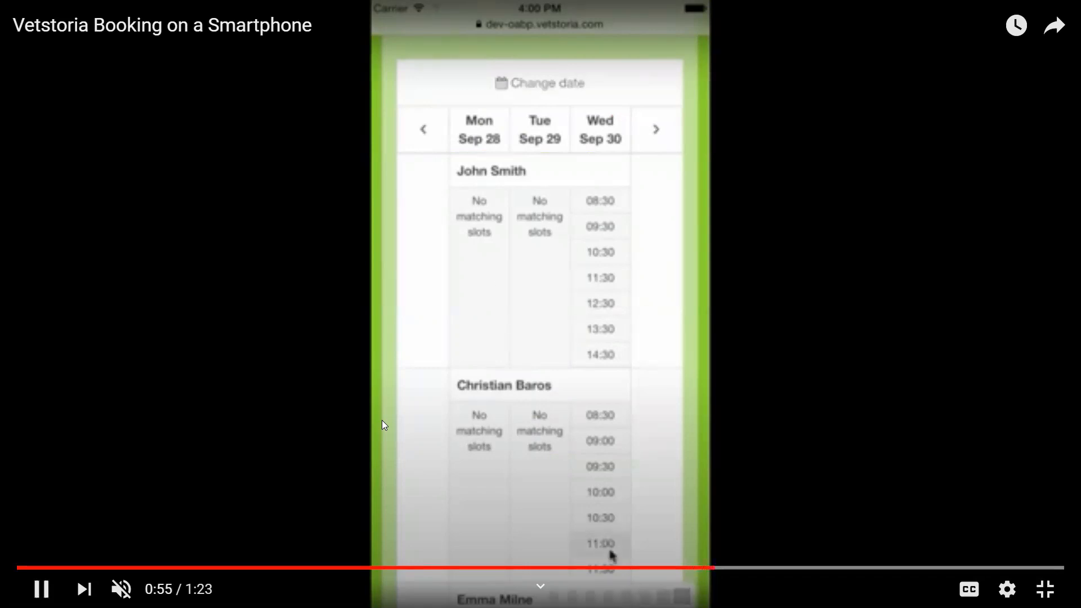
key(space)
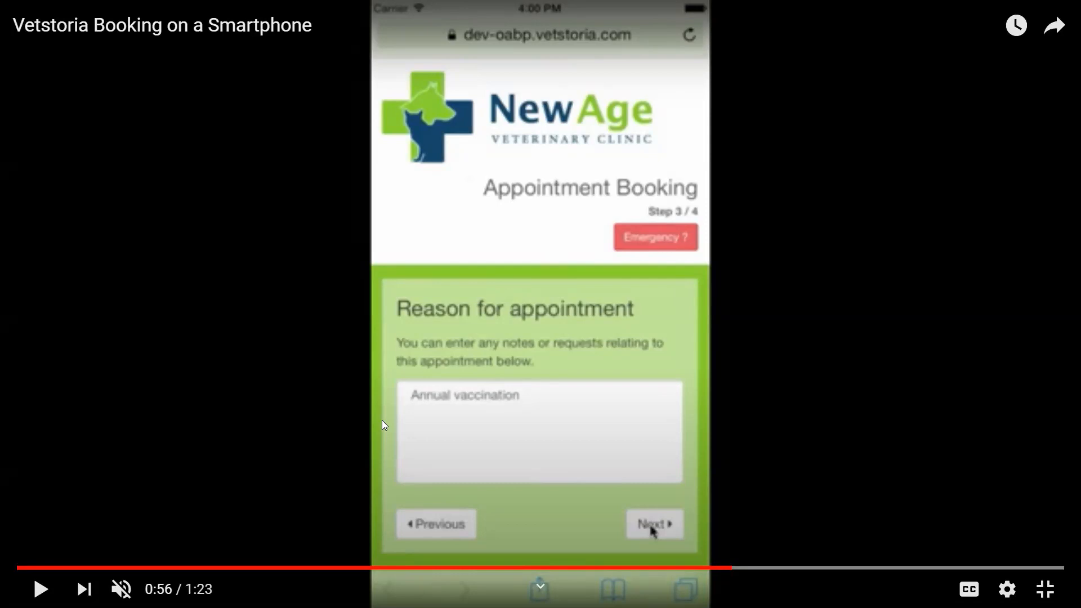
key(Escape)
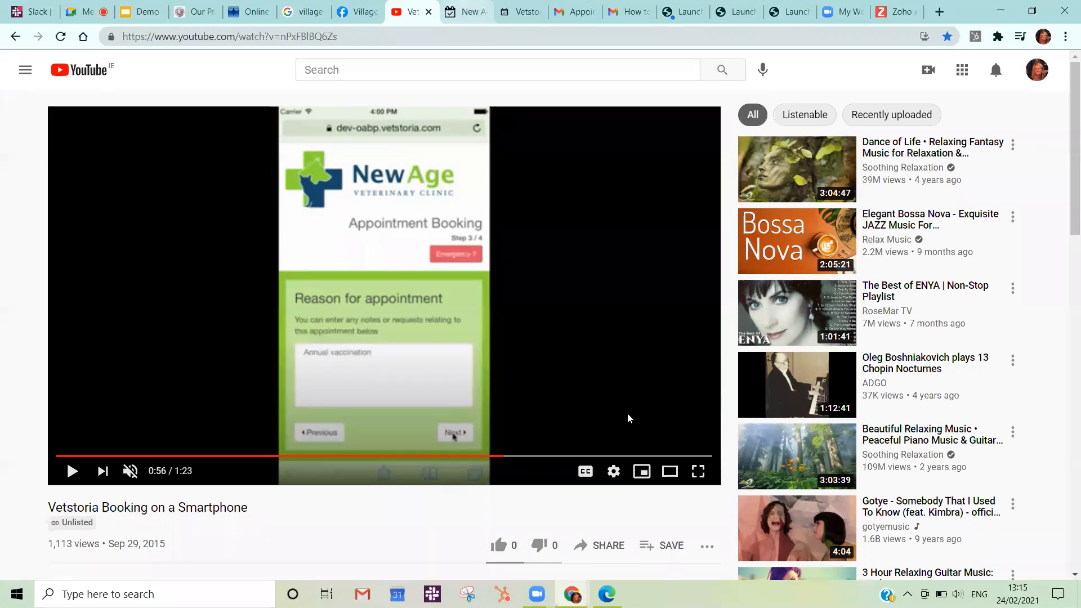
Switch to the Vetstoria appointment booking demo and set the client status to returning client
key(ctrl+Tab)
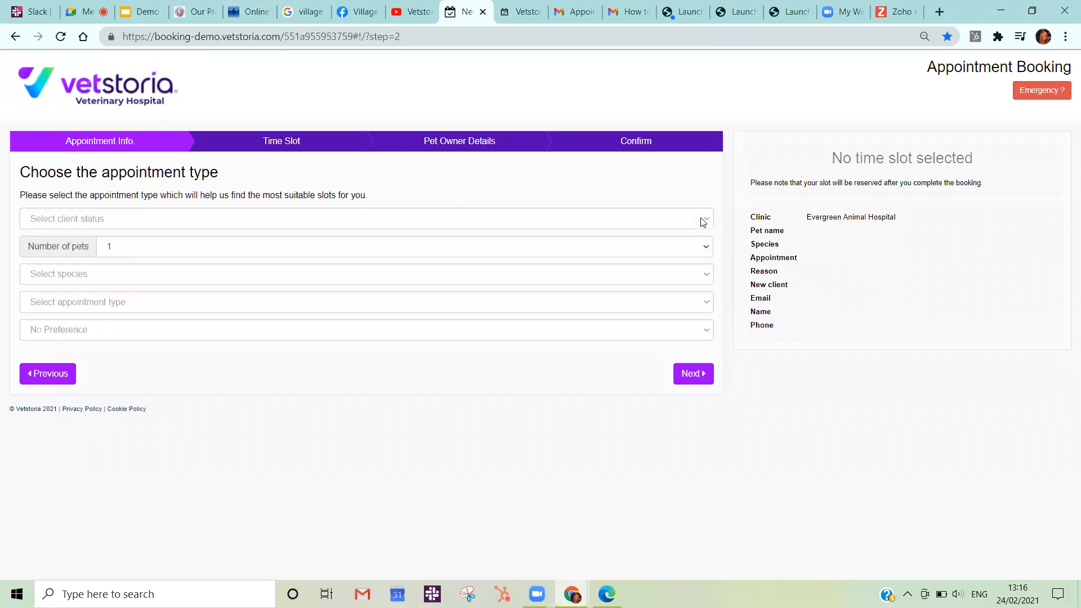
click(703, 221)
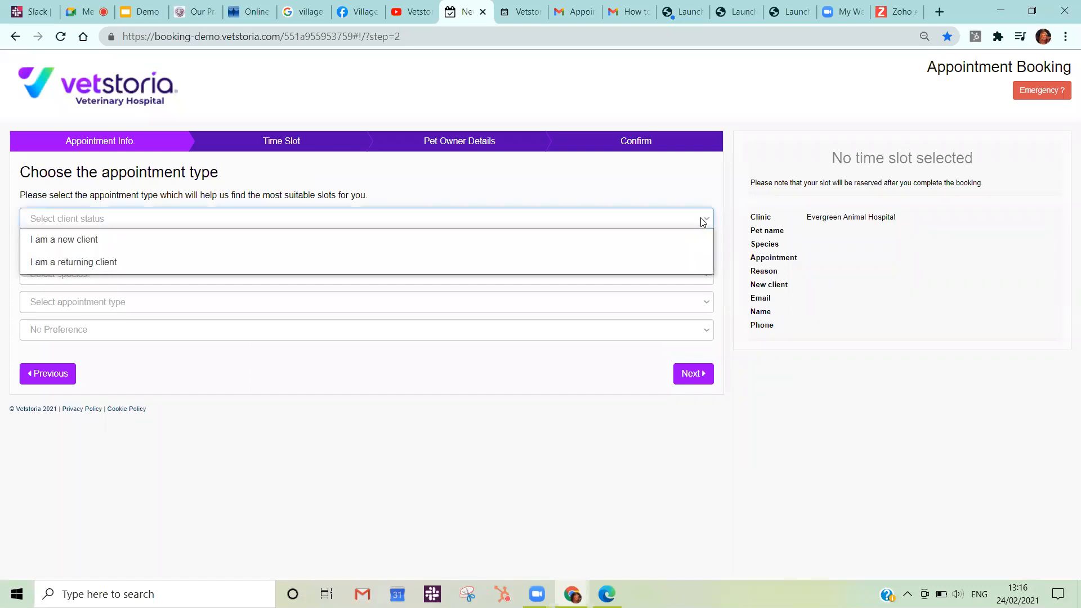
click(648, 260)
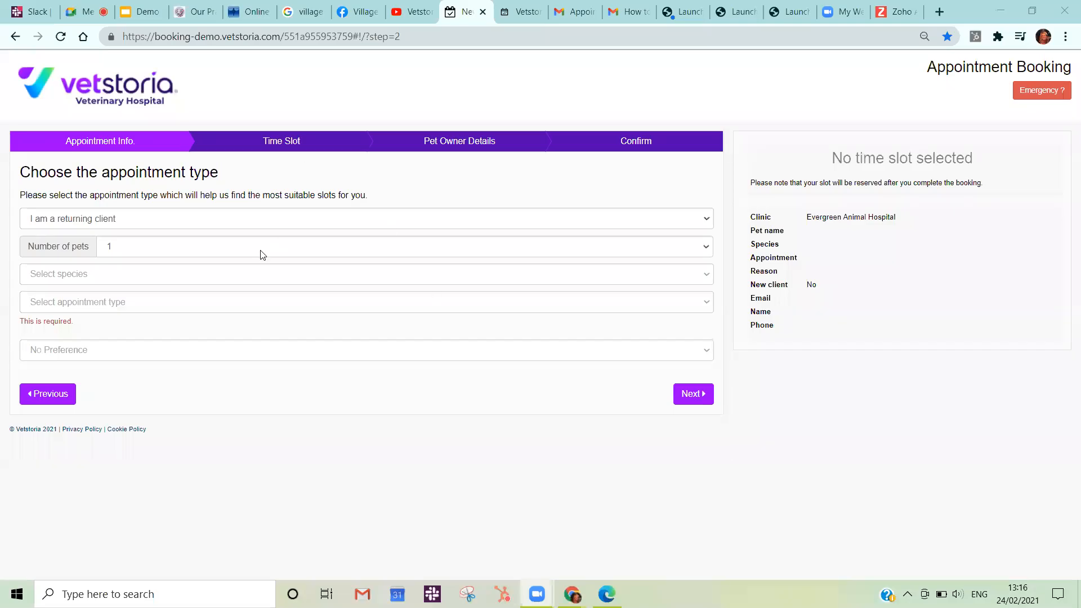
Try setting the number of pets to 2, and return it to 1
click(262, 252)
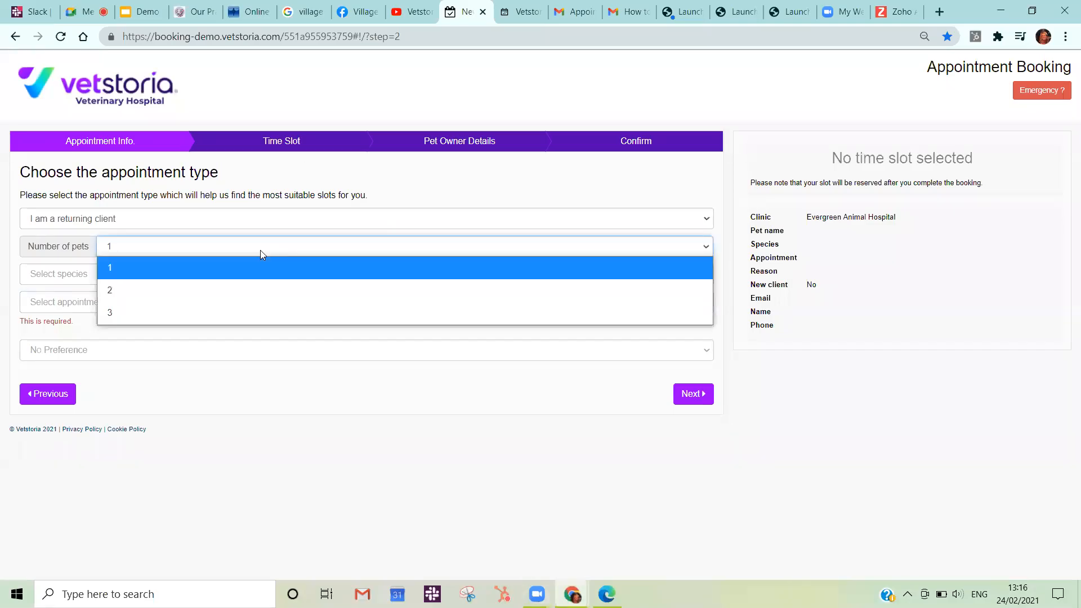
key(Down)
key(Down)
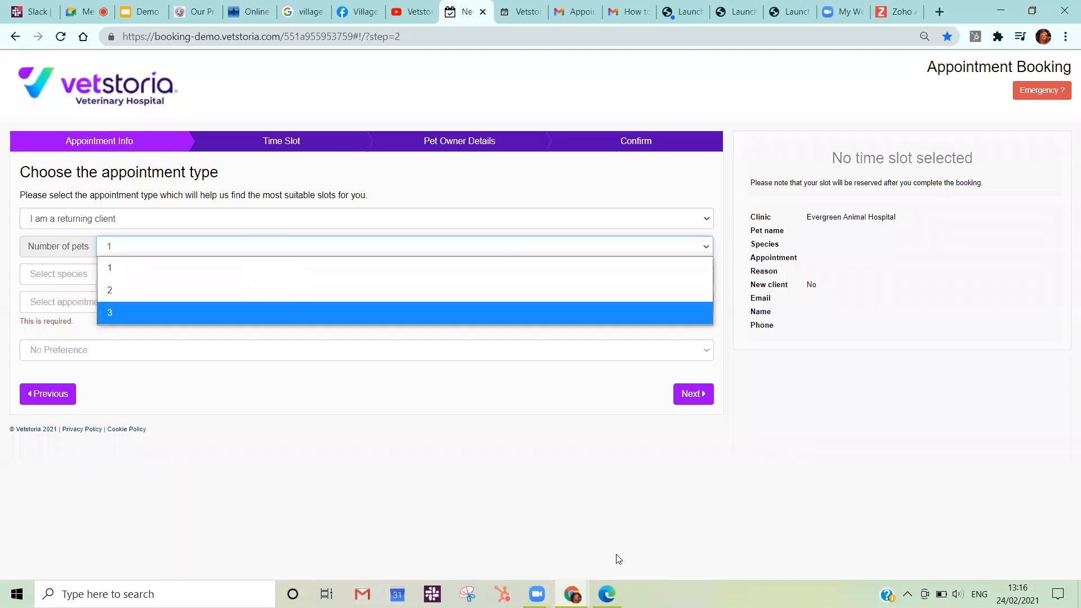
click(401, 292)
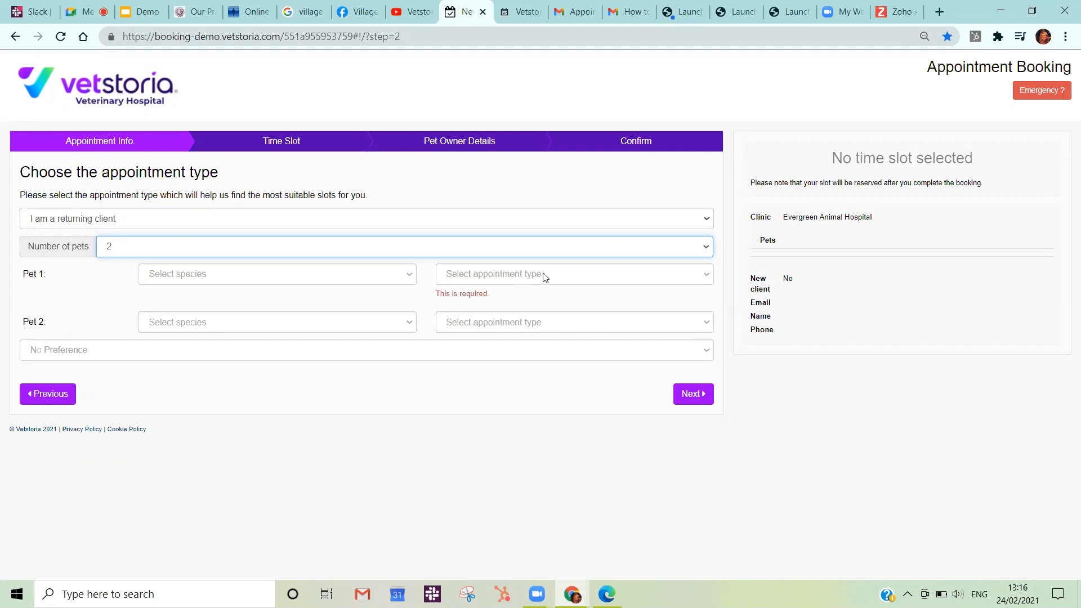
click(635, 248)
click(614, 267)
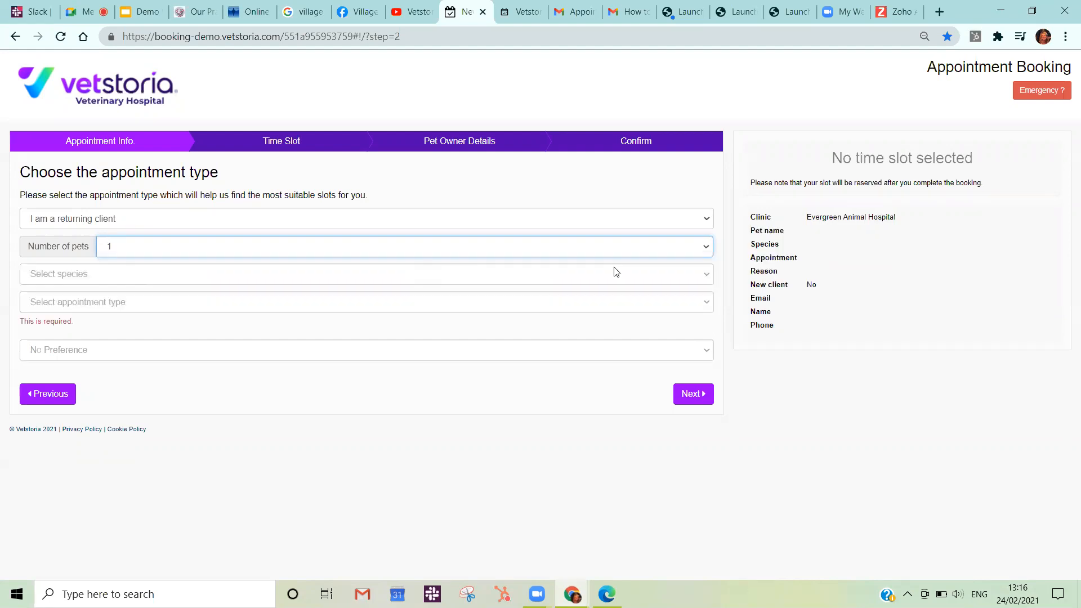
Choose Bird with appointment type Consult- illness/injury, and check which clinicians are offered
click(594, 282)
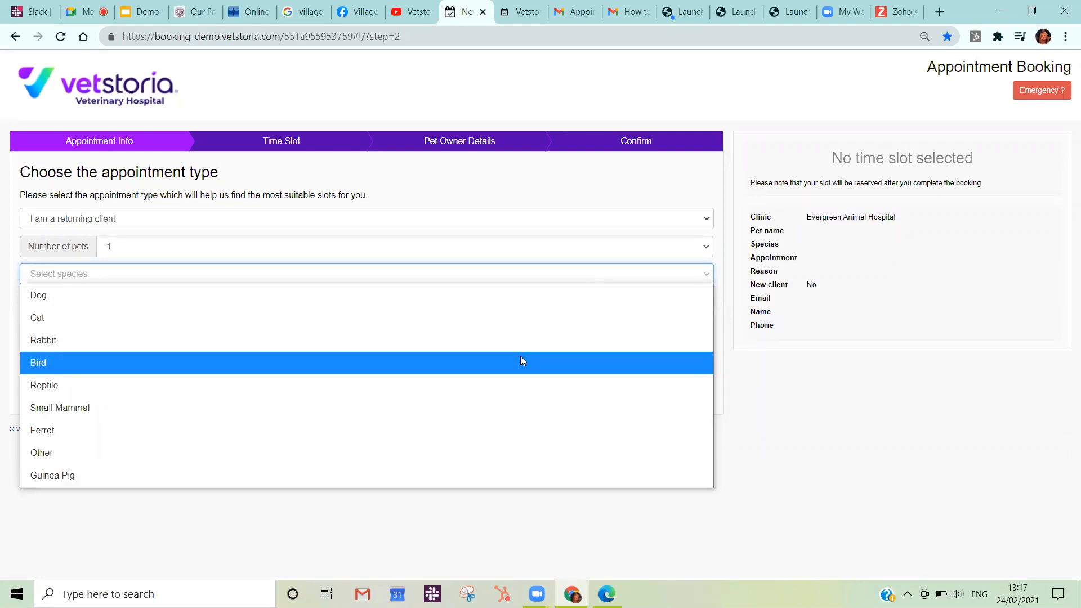
click(523, 361)
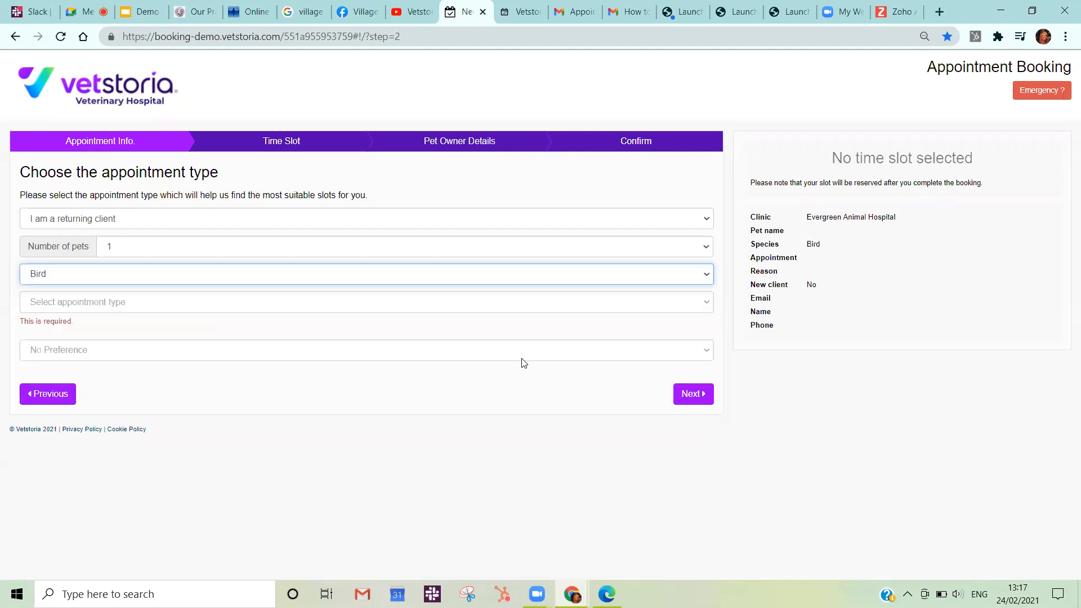
click(599, 308)
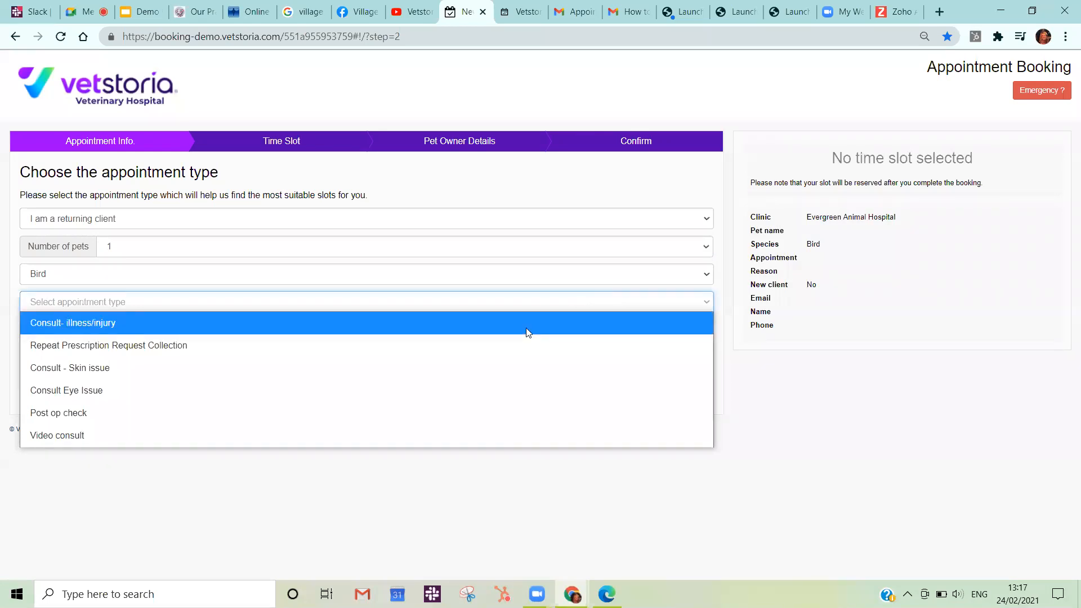
click(526, 328)
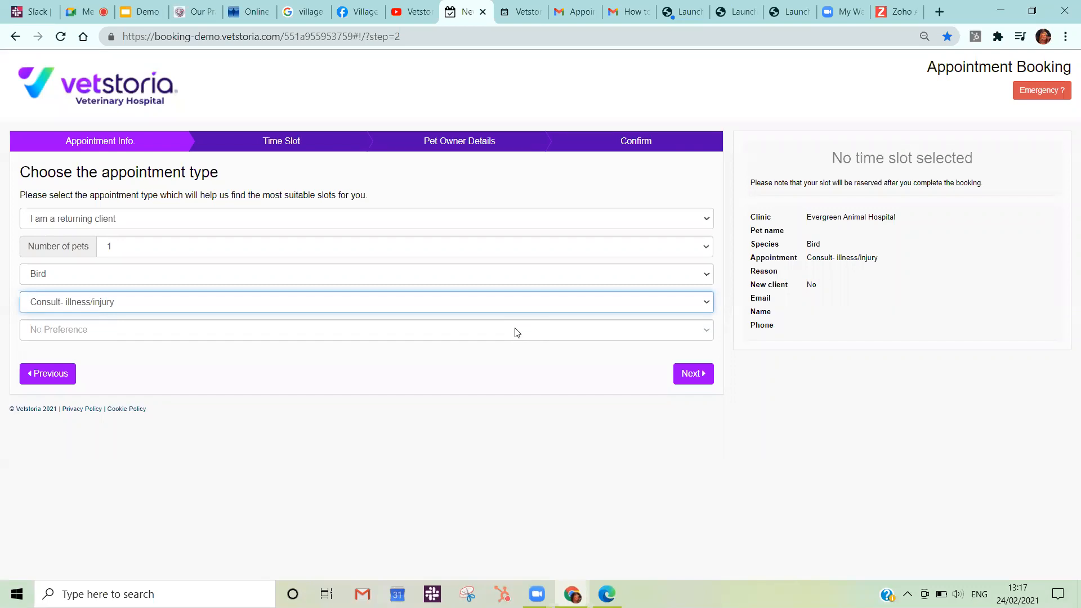
click(518, 332)
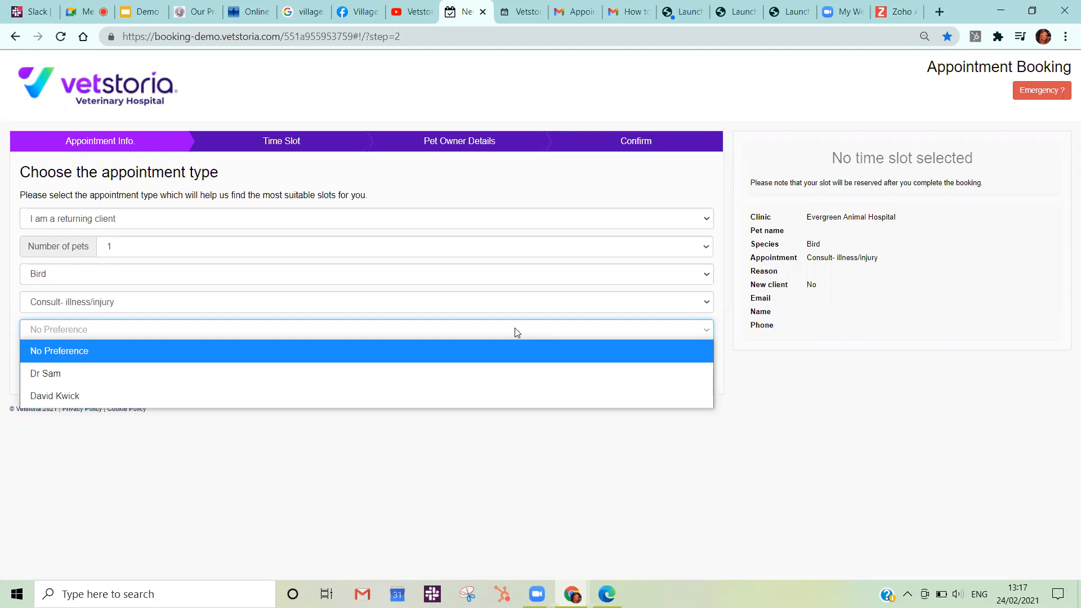
Set the species to Dog and the appointment type to Consult - Skin issue, and check which clinicians are offered
click(517, 280)
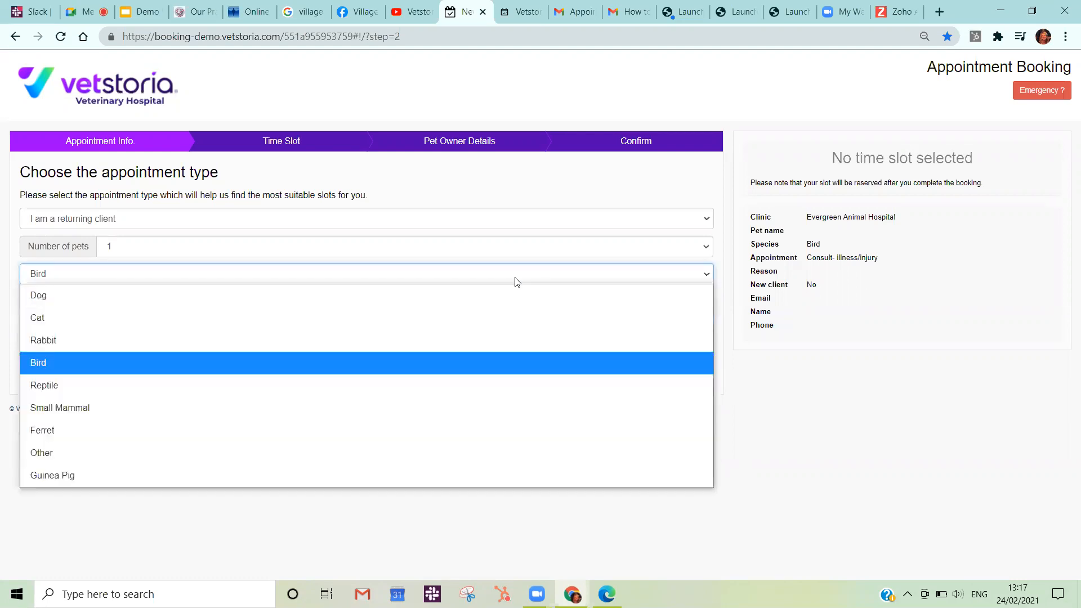
click(487, 288)
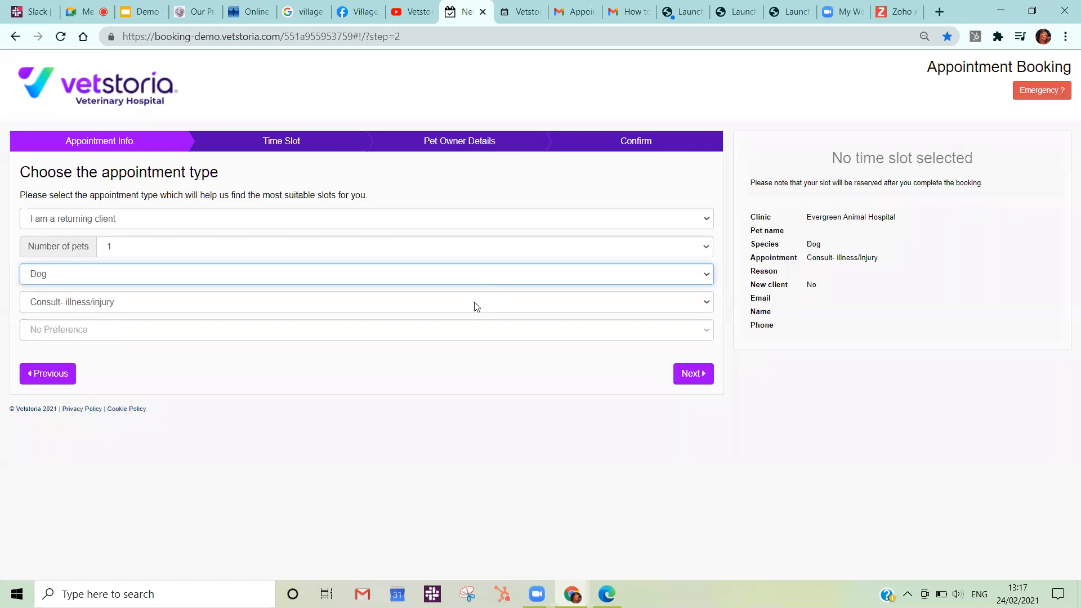
click(475, 303)
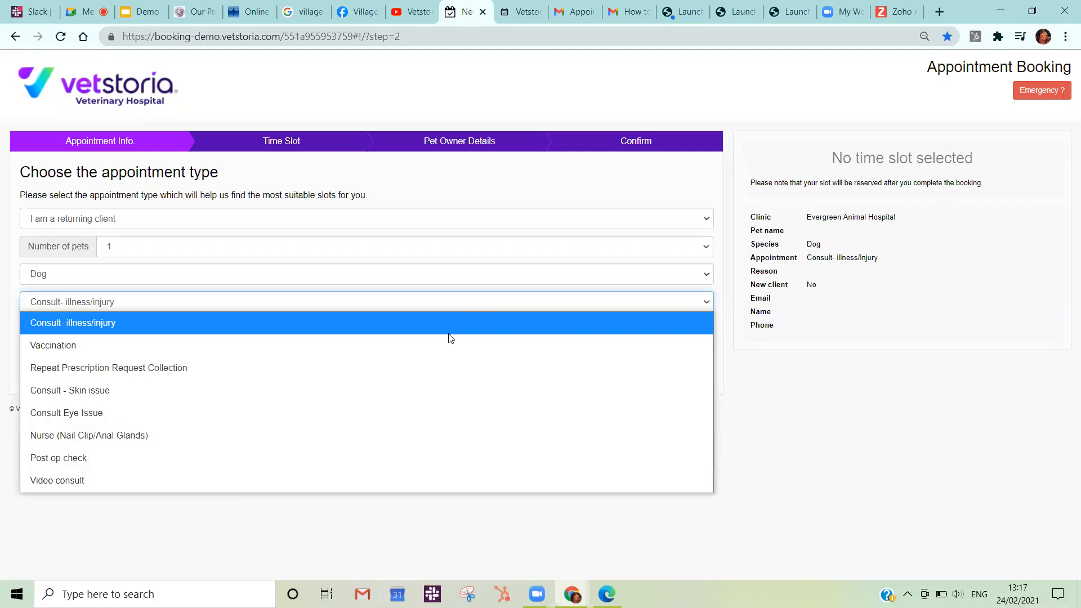
click(424, 388)
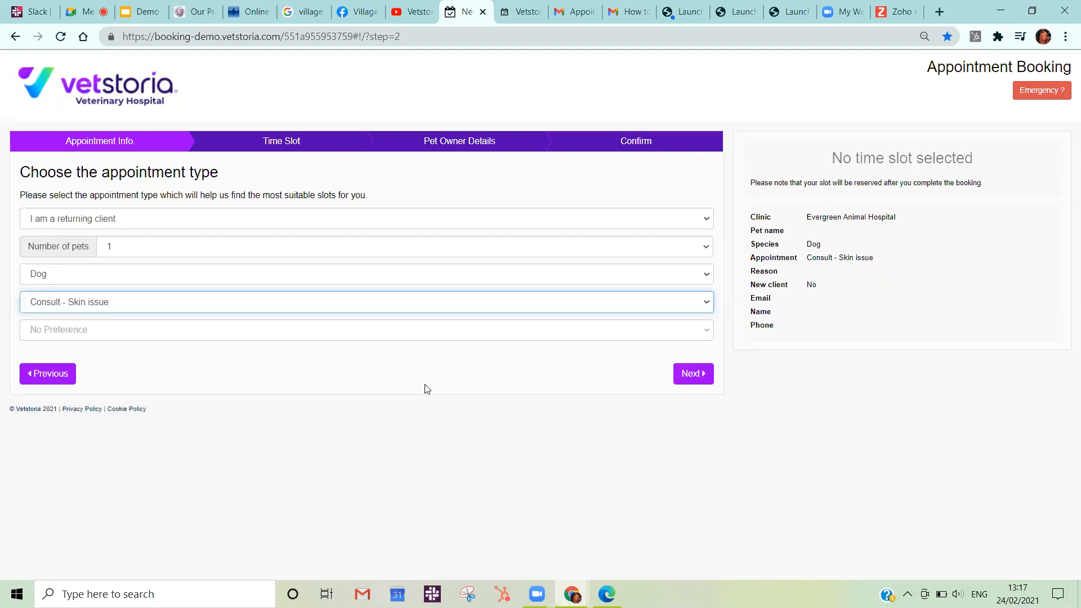
click(419, 338)
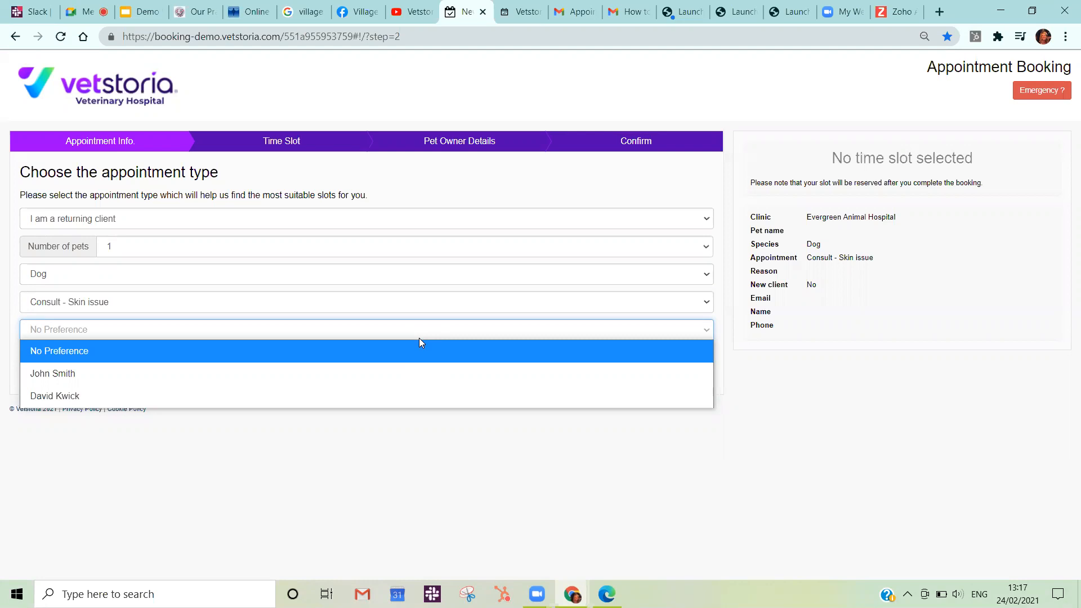
key(Down)
key(Down)
key(Escape)
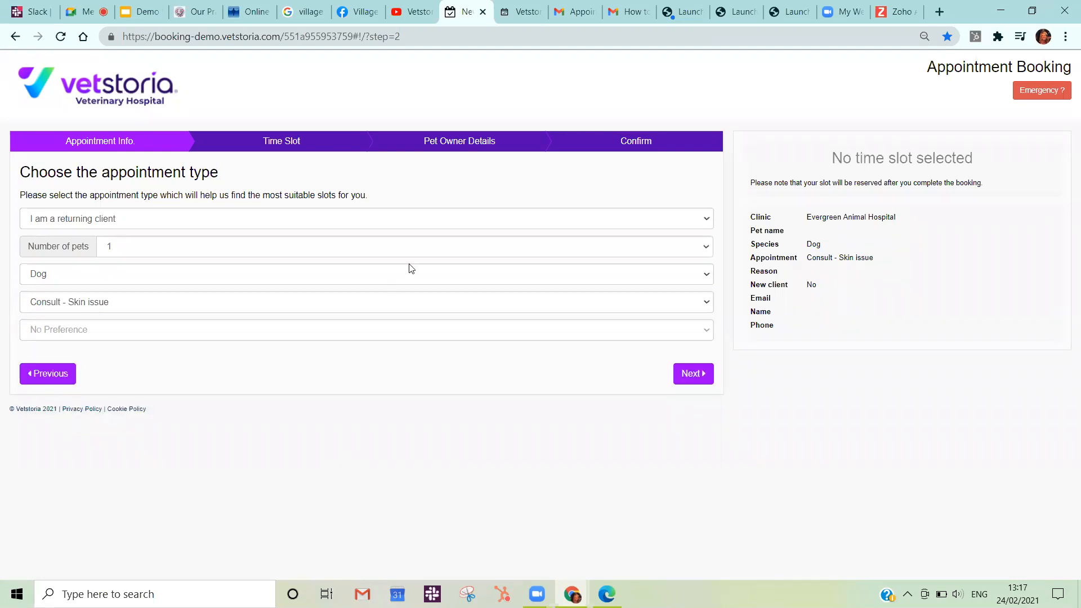
Set the appointment type to Consult- illness/injury with the first named clinician as preference, and continue to the time slots
click(351, 311)
click(313, 335)
click(313, 337)
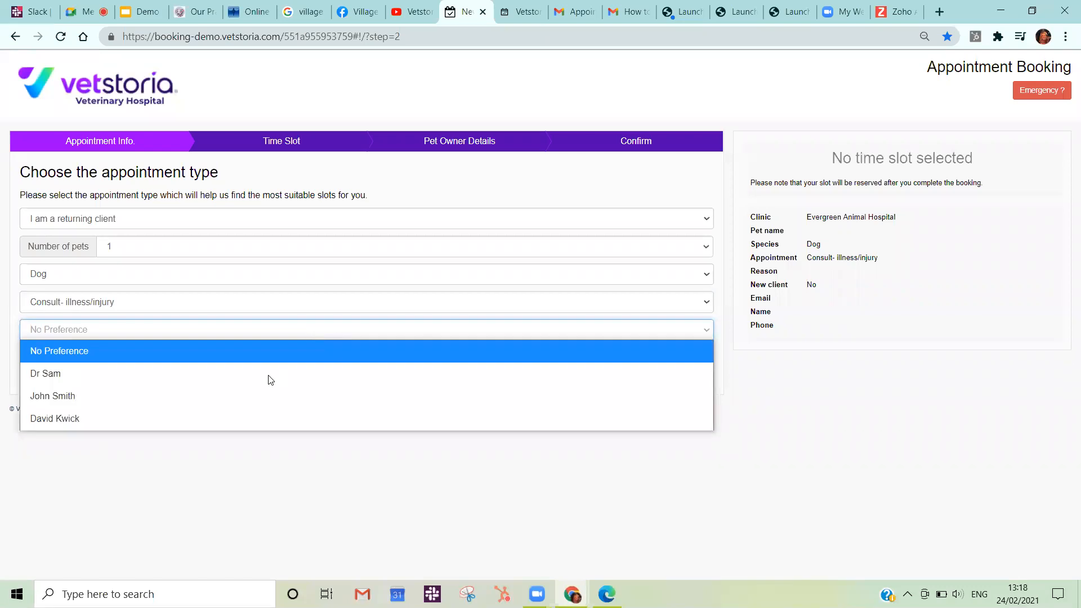
click(234, 375)
click(685, 375)
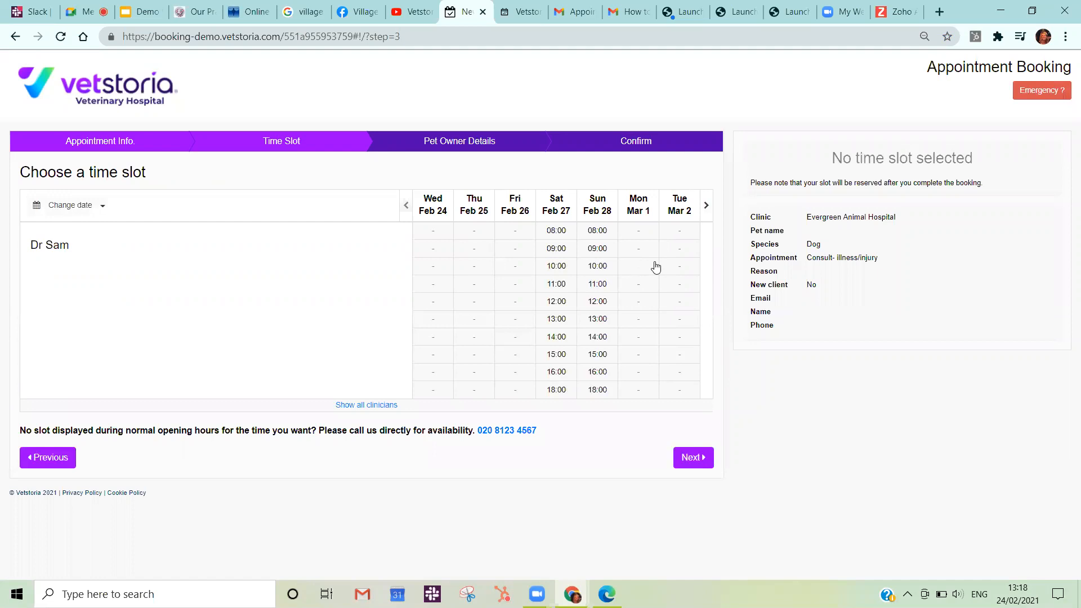
Pick the 10:00 slot on Sat Feb 27, and open and close the February 2021 date picker
click(555, 268)
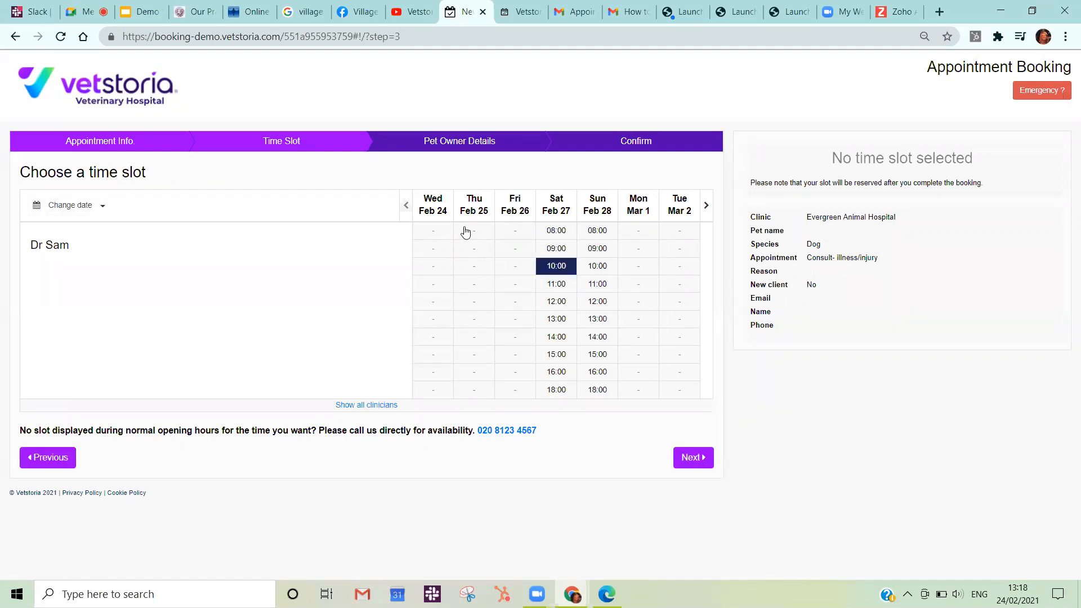
click(176, 210)
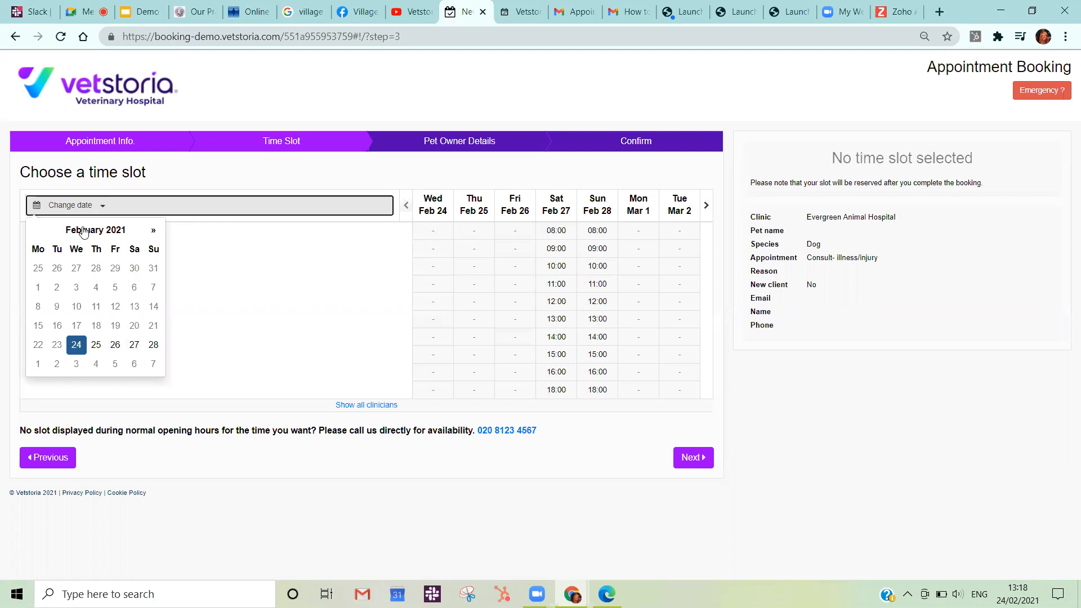
click(359, 349)
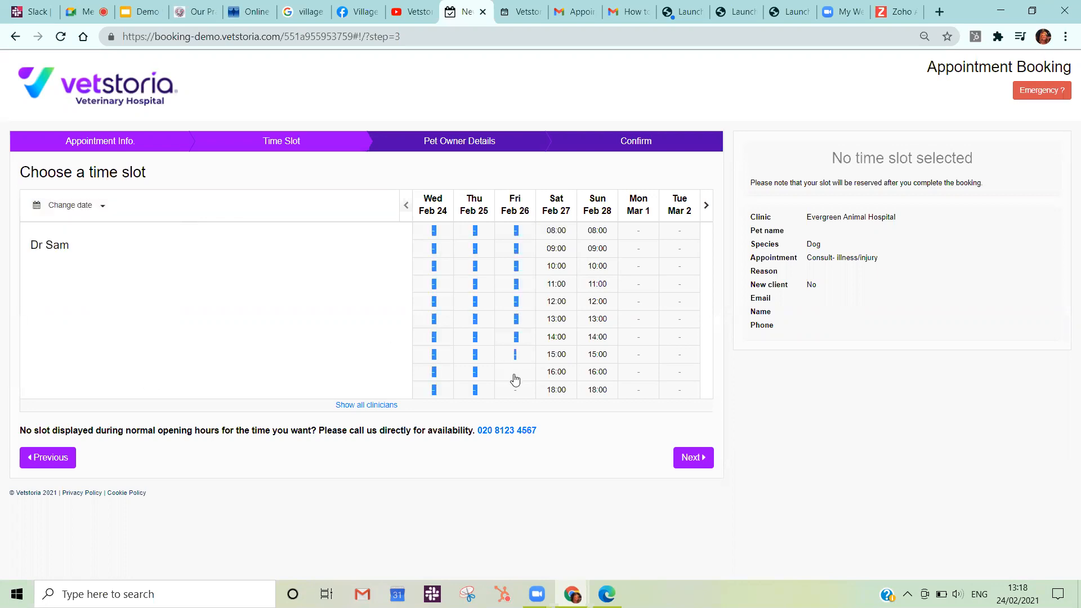
Show all clinicians and select the last listed clinician's 12:00 slot on Sat Feb 27
click(382, 407)
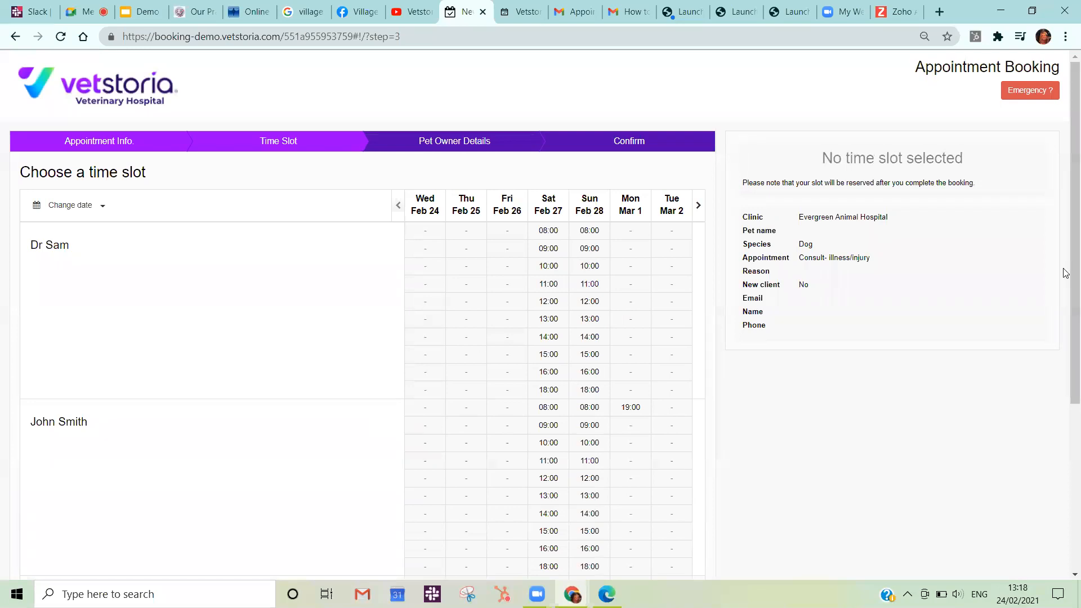
scroll(1064, 270, down, 1)
scroll(1064, 285, down, 4)
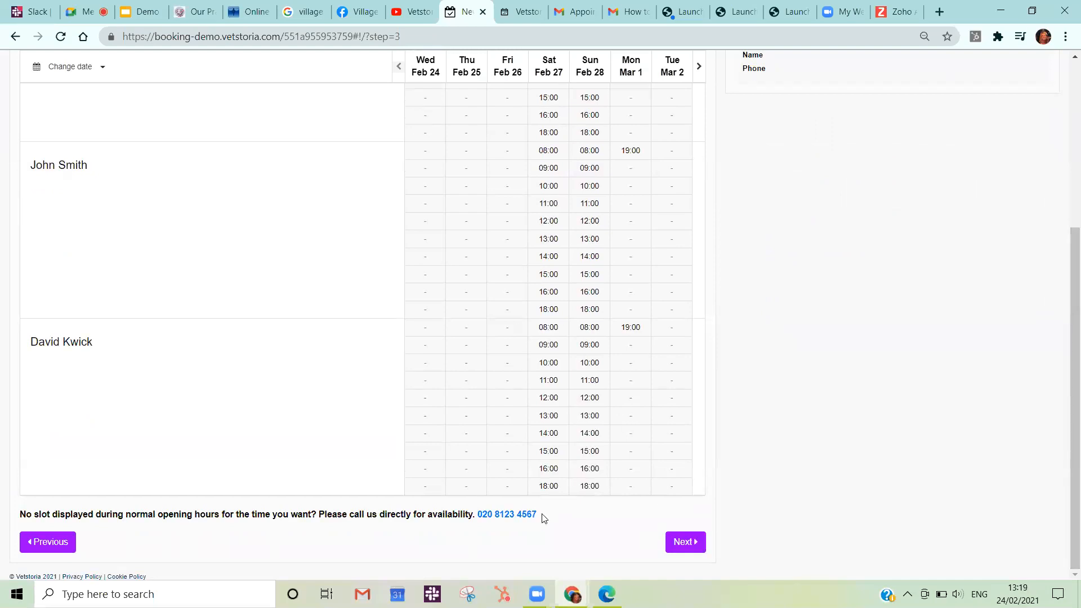
click(548, 401)
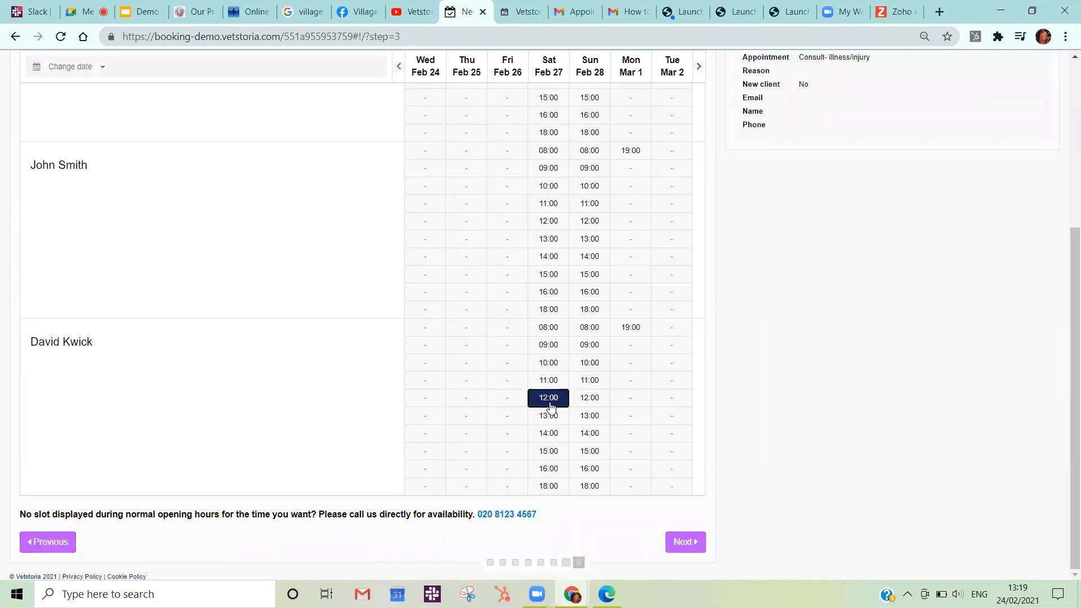
Fill in the pet owner's e-mail, phone number, first name and last name using the saved contact details
click(96, 220)
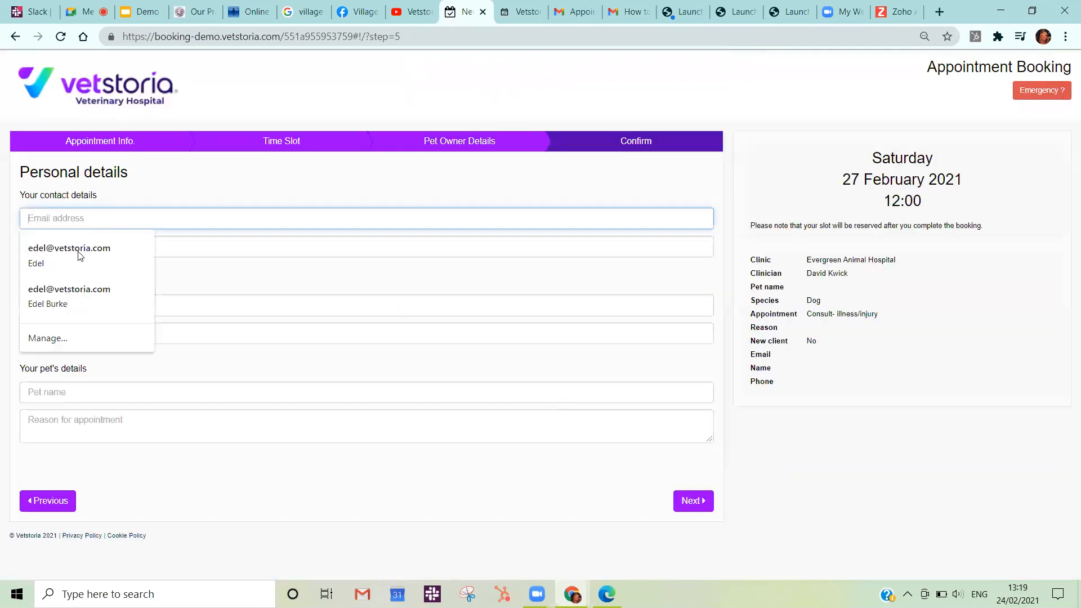
click(68, 250)
click(56, 335)
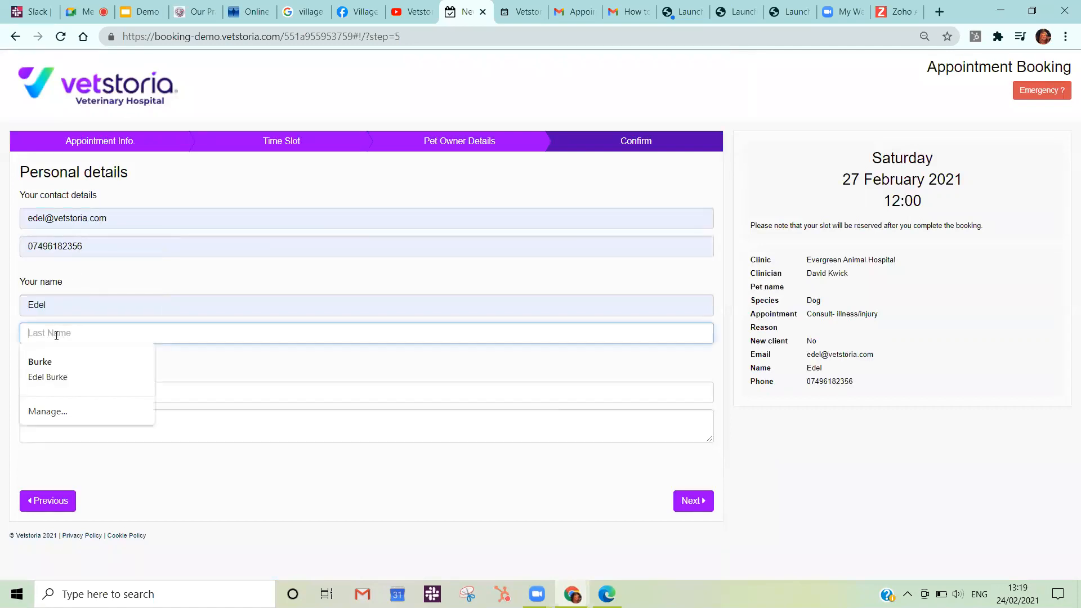
text(bURKE)
click(56, 362)
Enter STAMPY as the pet's name
click(47, 392)
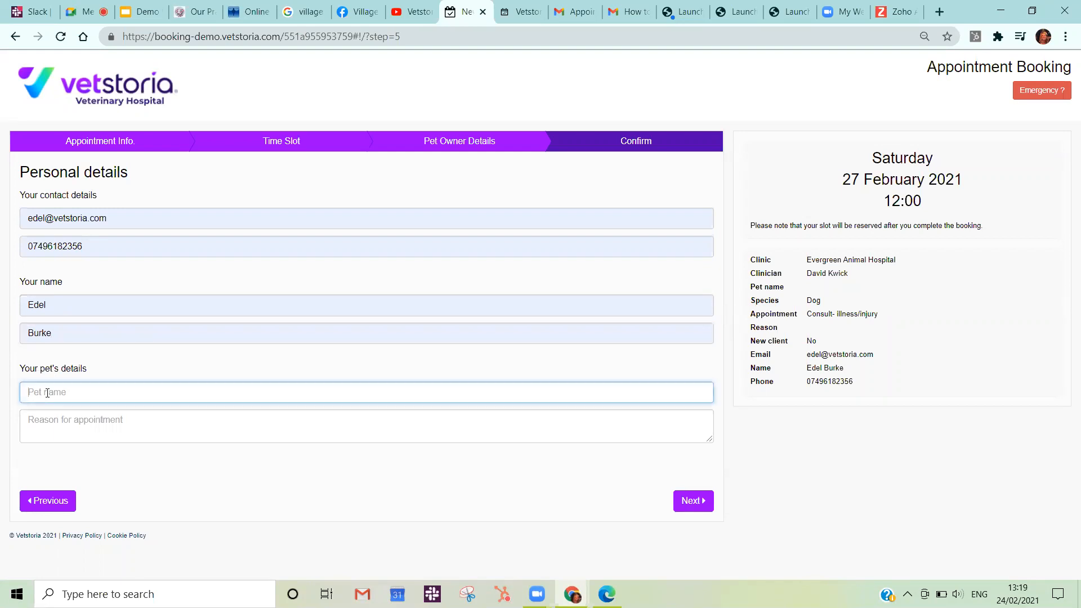
text(sTAMPY)
key(ctrl+a)
key(BackSpace)
text(sTAMPY)
key(BackSpace)
text(s)
key(BackSpace)
text(S)
Try "itchy skin" as the reason for the appointment, and replace it with "collapsed"
click(37, 426)
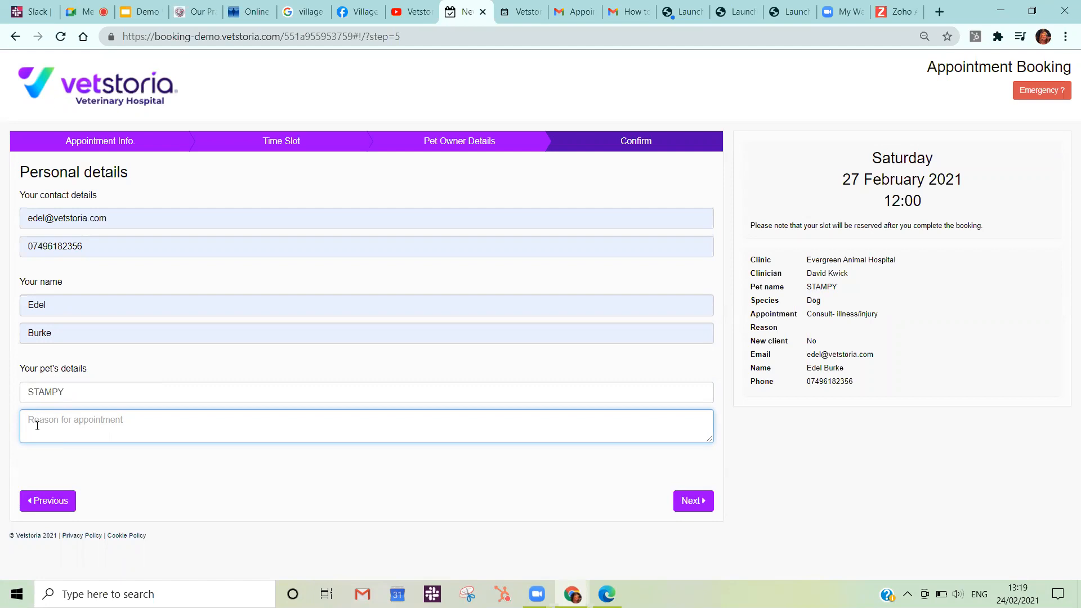
text(itchy skin)
key(ctrl+a)
text(collapsed)
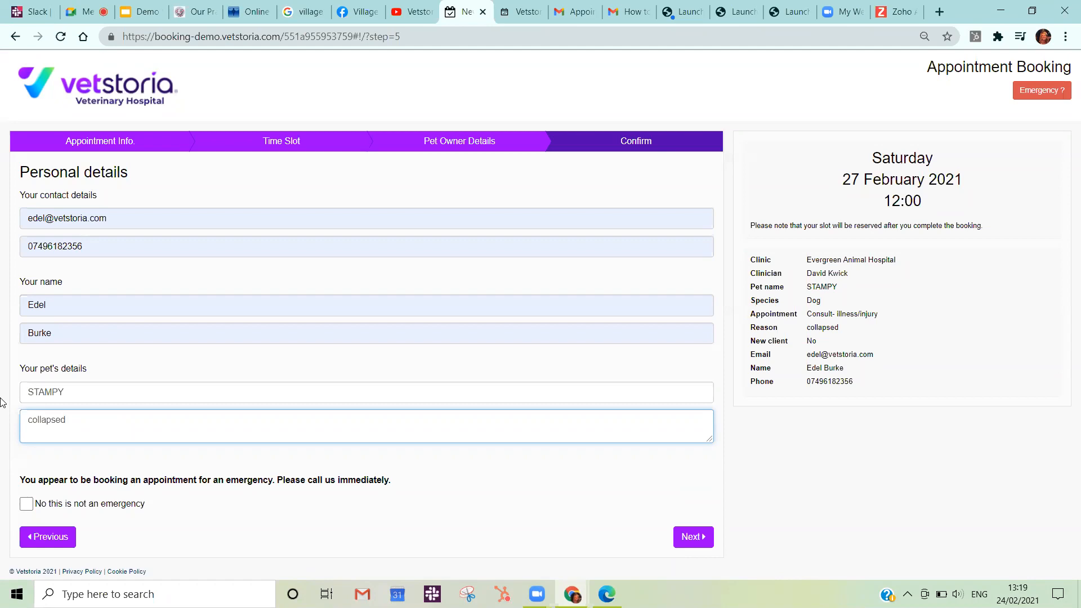
Replace the appointment reason with "cant wee"
key(BackSpace)
key(BackSpace)
key(BackSpace)
key(BackSpace)
key(BackSpace)
key(BackSpace)
key(BackSpace)
key(BackSpace)
key(BackSpace)
text(cant wee)
Clear the appointment reason and try the misspelled keyword "chocolit"
key(BackSpace)
key(BackSpace)
key(BackSpace)
key(BackSpace)
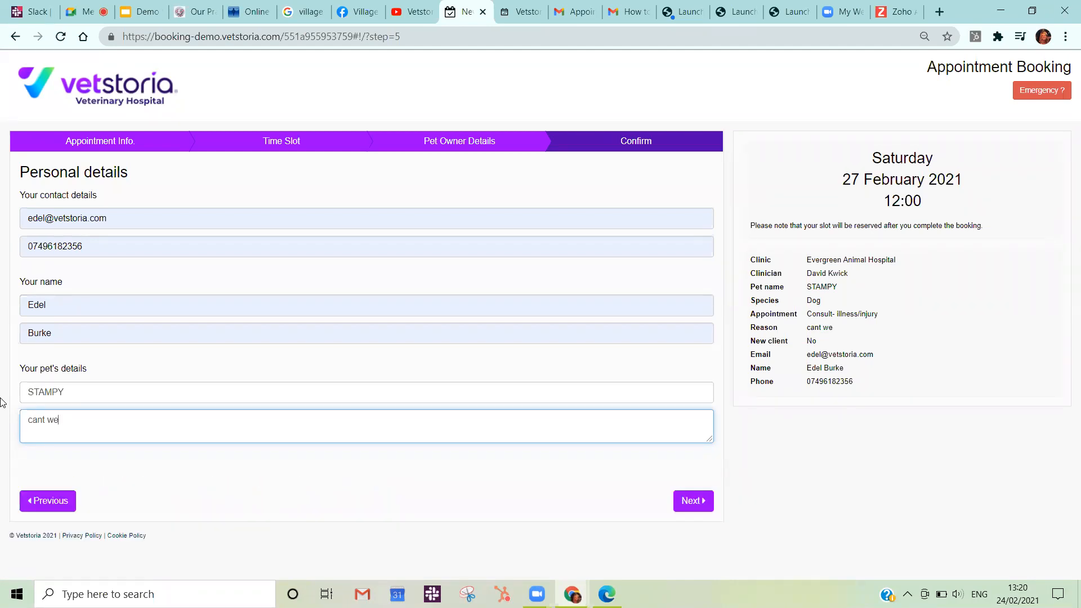
key(BackSpace)
key(BackSpace)
key(BackSpace)
key(BackSpace)
text(chocolit)
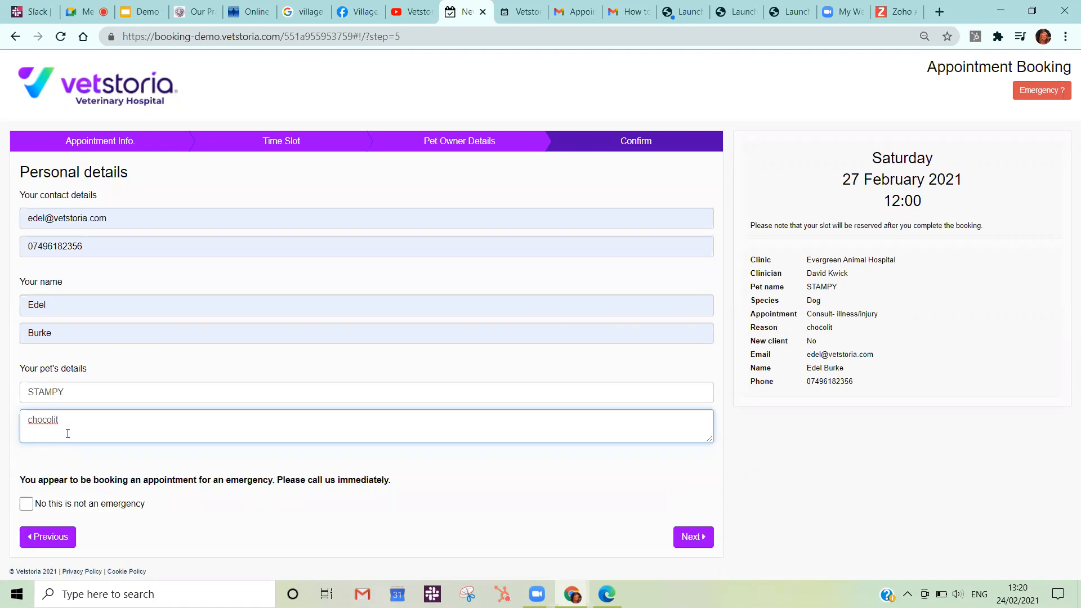
Try "green", "spay" and "xray" one after another as the appointment reason
drag(73, 412, 2, 438)
text(green)
double_click(63, 427)
text(spay)
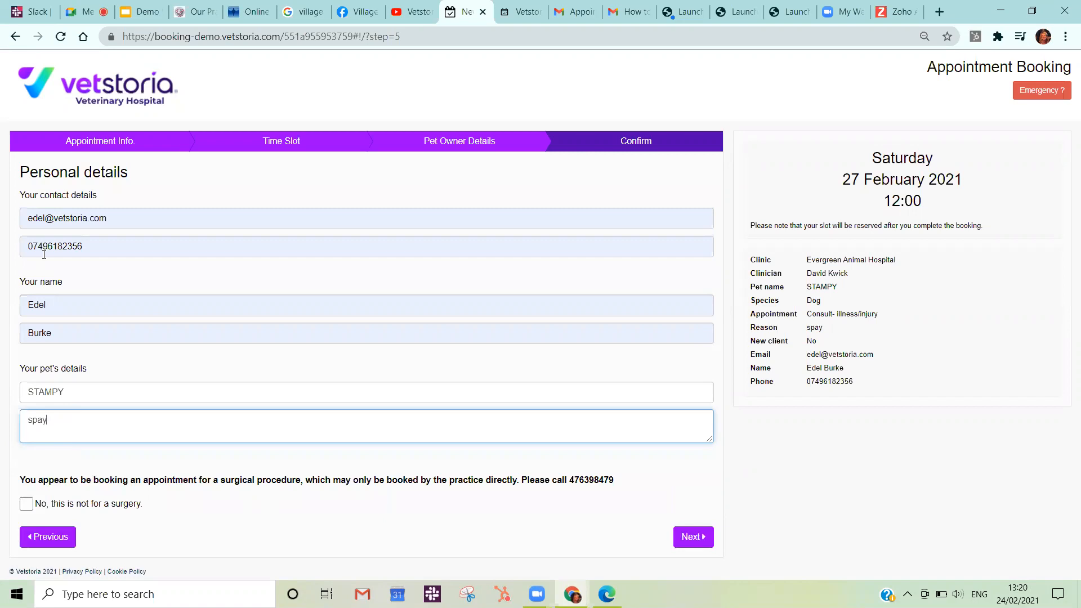
drag(56, 428, 3, 417)
text(xray)
Set the reason for the appointment to "my cat has diarrhoea"
key(BackSpace)
key(BackSpace)
key(BackSpace)
key(BackSpace)
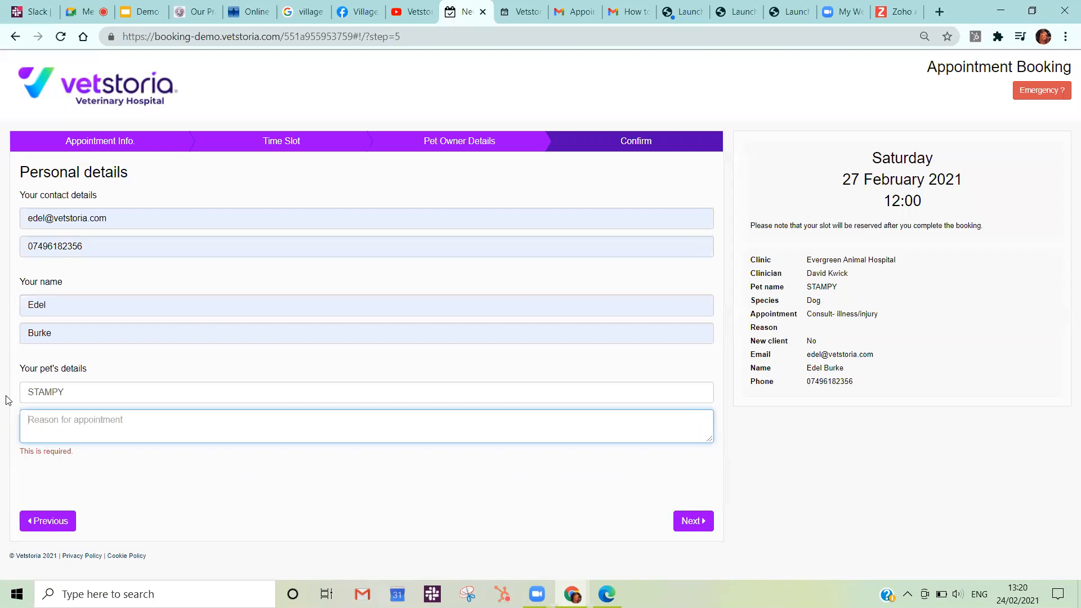
text(my cat h)
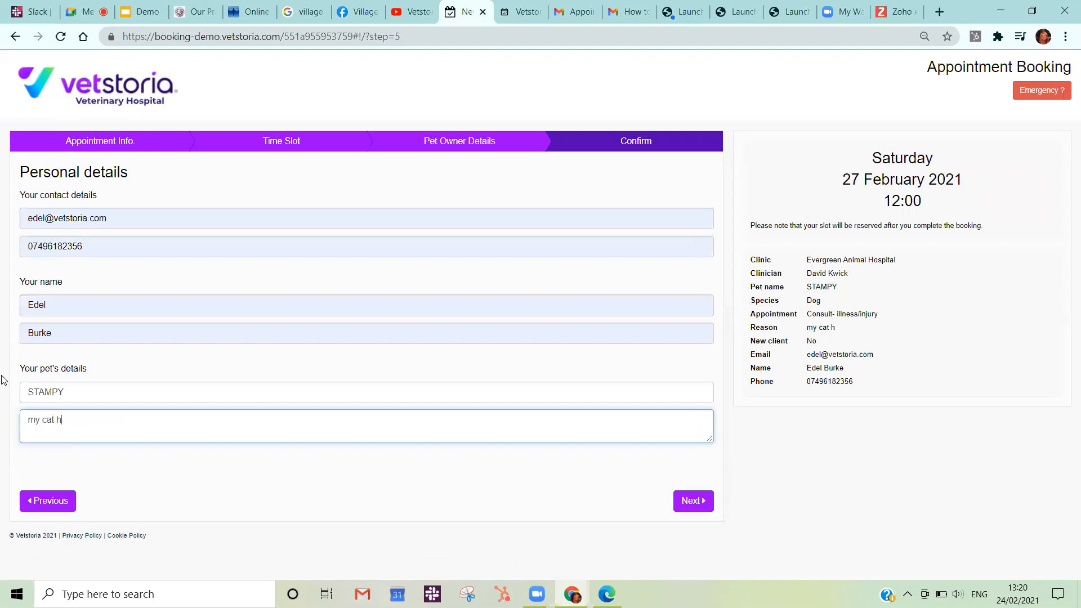
text(as diarrhoea)
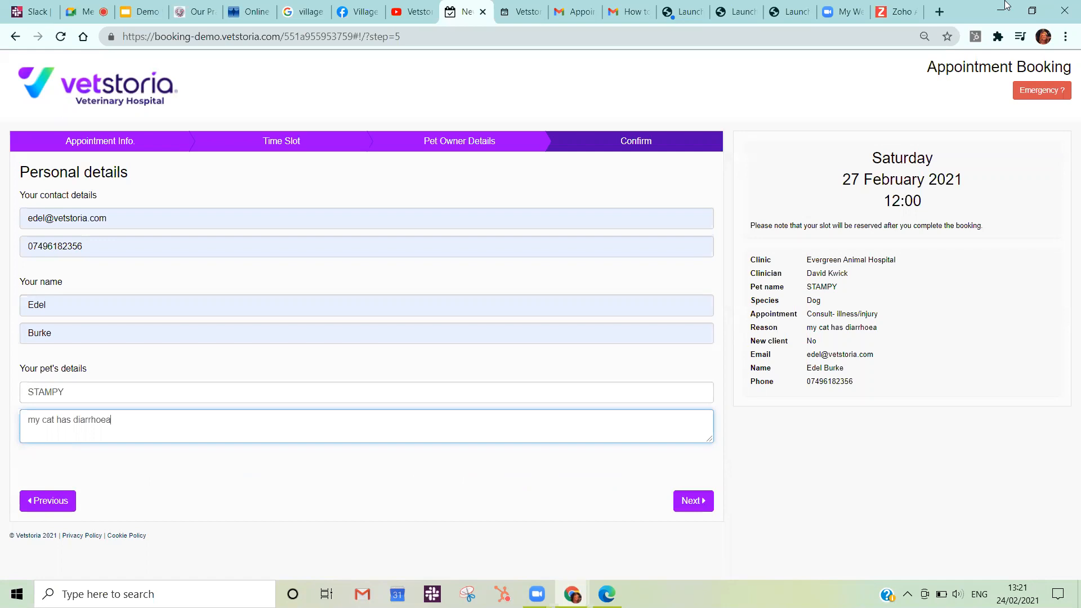
Show the emergency advice notice and submit the appointment booking
click(1042, 95)
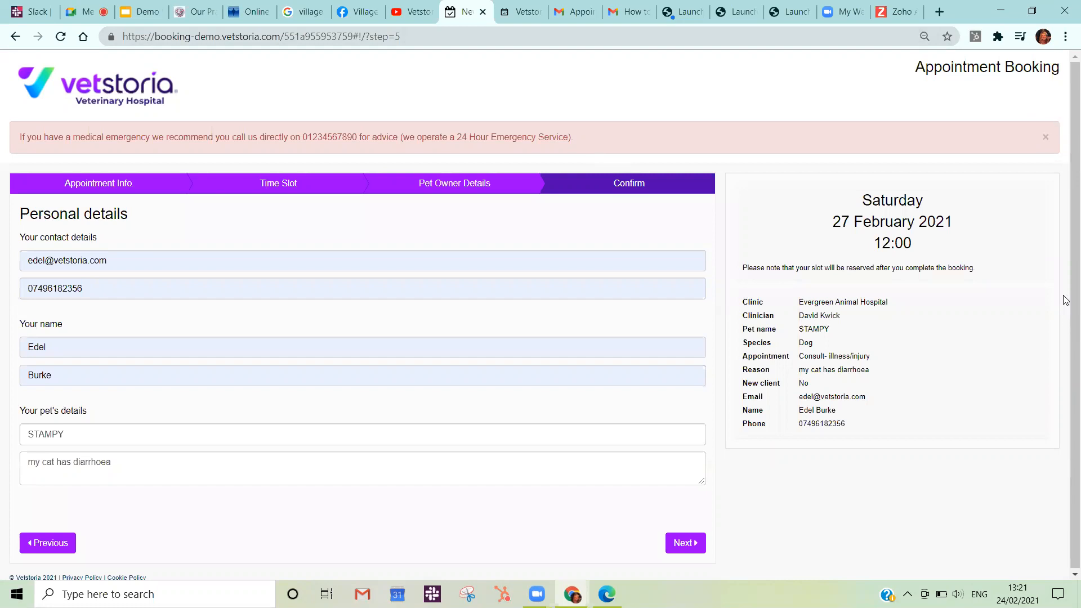
scroll(717, 558, down, 1)
click(696, 542)
click(697, 543)
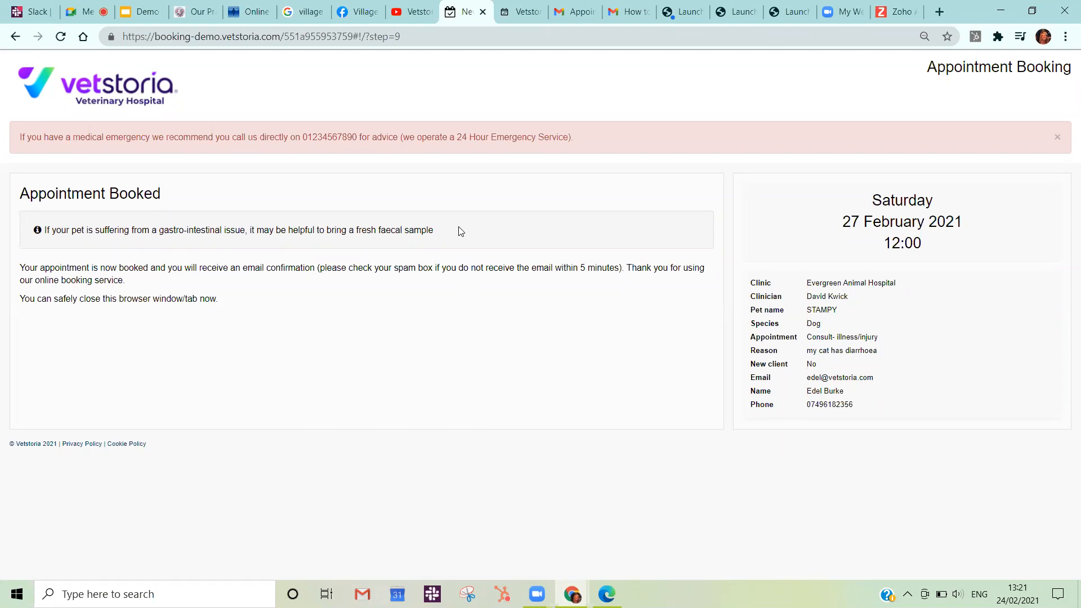
Switch to Gmail, read the appointment confirmation e-mail for Meg, and highlight its two preparation notes
drag(460, 231, 576, 7)
click(578, 7)
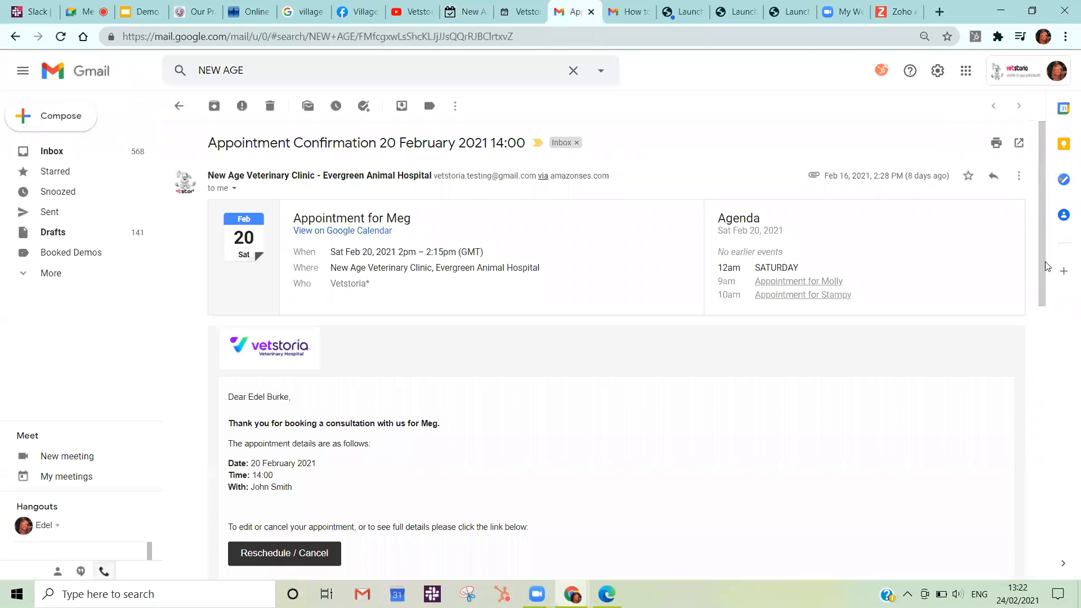
scroll(1045, 261, down, 1)
scroll(485, 514, down, 4)
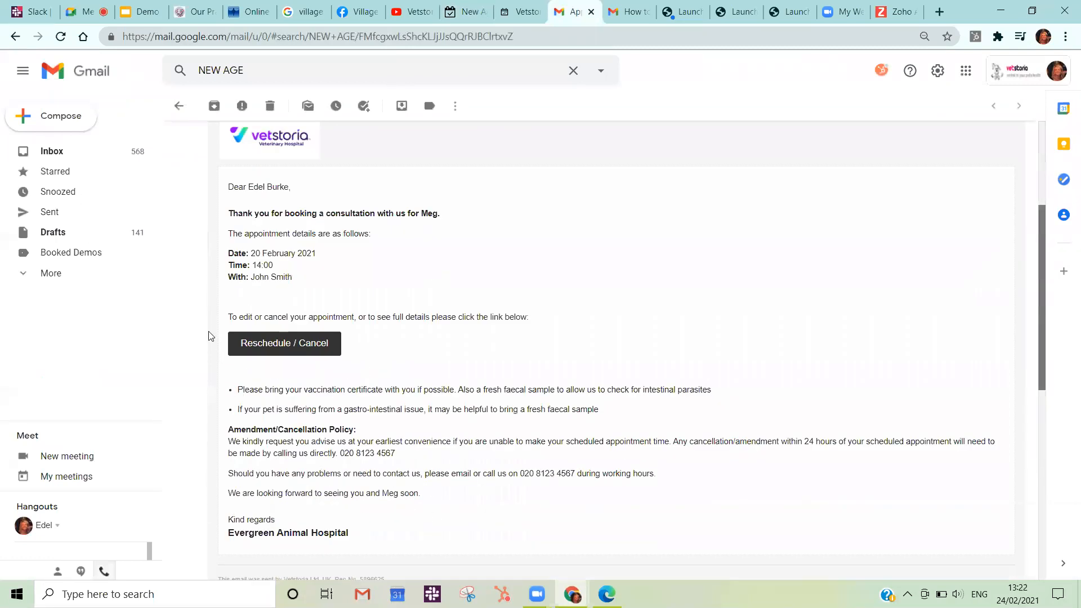
scroll(235, 354, down, 1)
drag(237, 345, 724, 374)
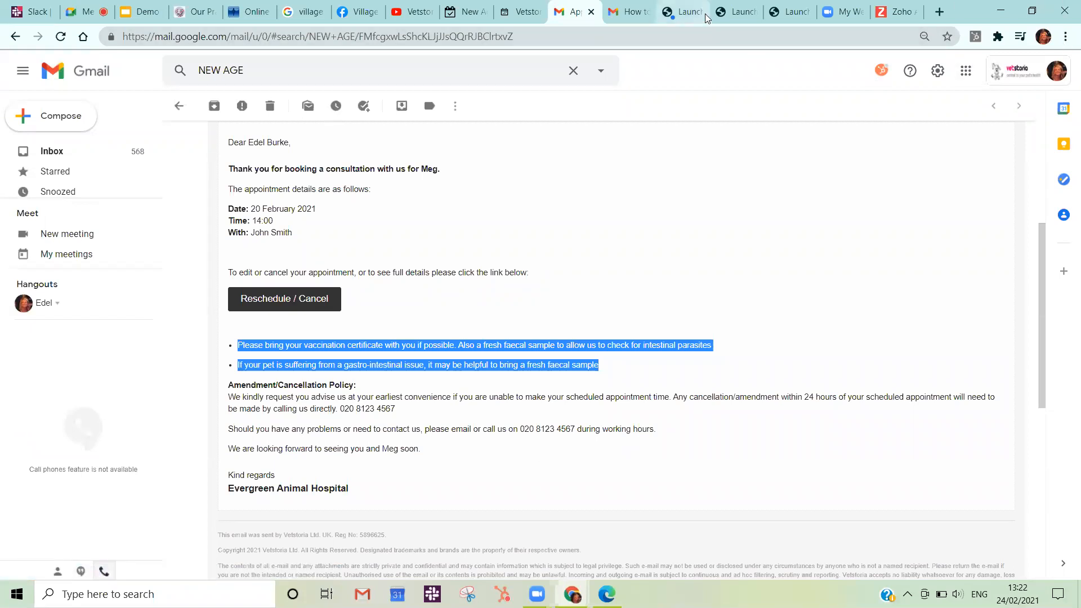
Close two of the three open Zoom meeting launch pages
click(688, 12)
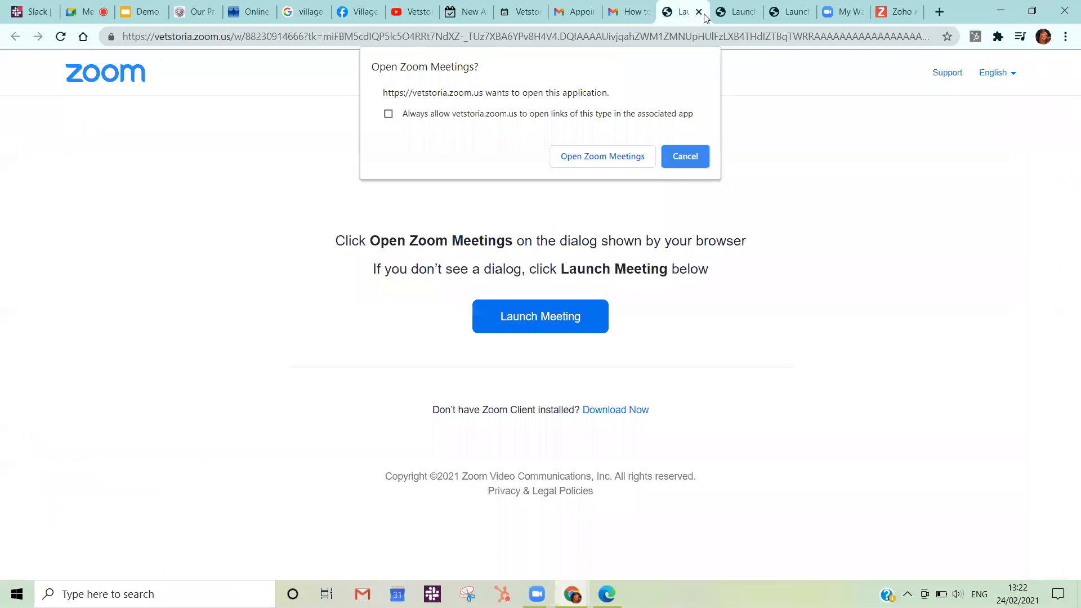
click(699, 13)
click(699, 12)
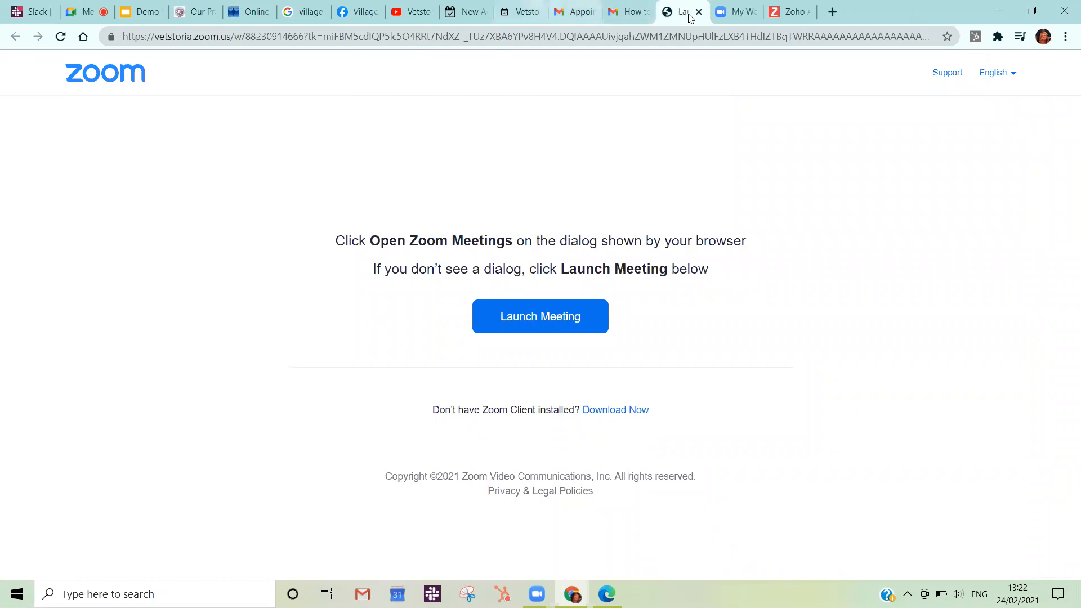
Switch to the Vetstoria appointment type settings and set the new-client Vaccination duration to 20 minutes
click(520, 13)
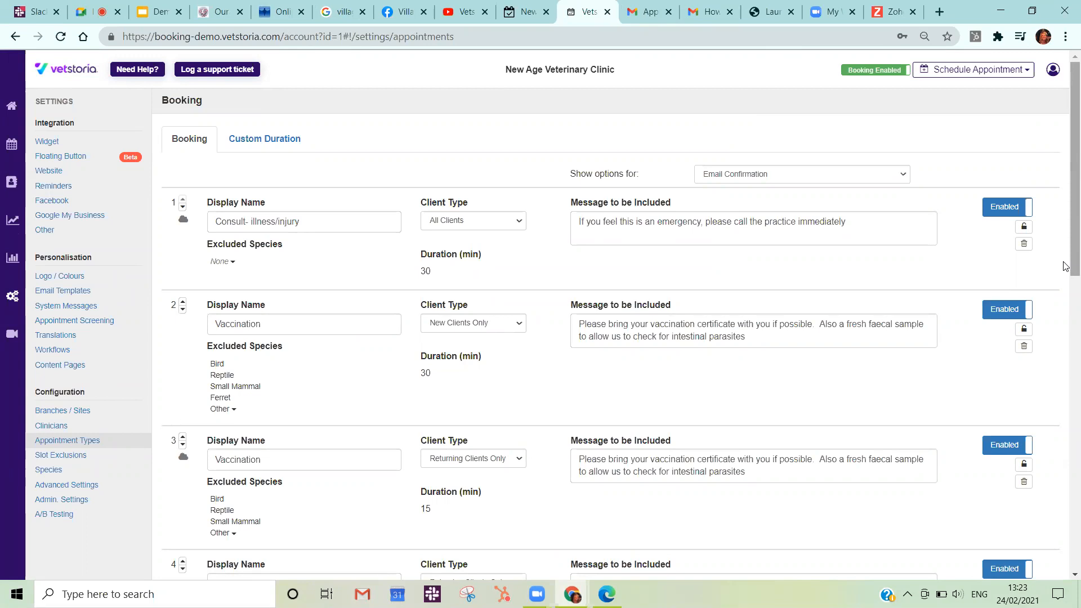
scroll(328, 198, down, 1)
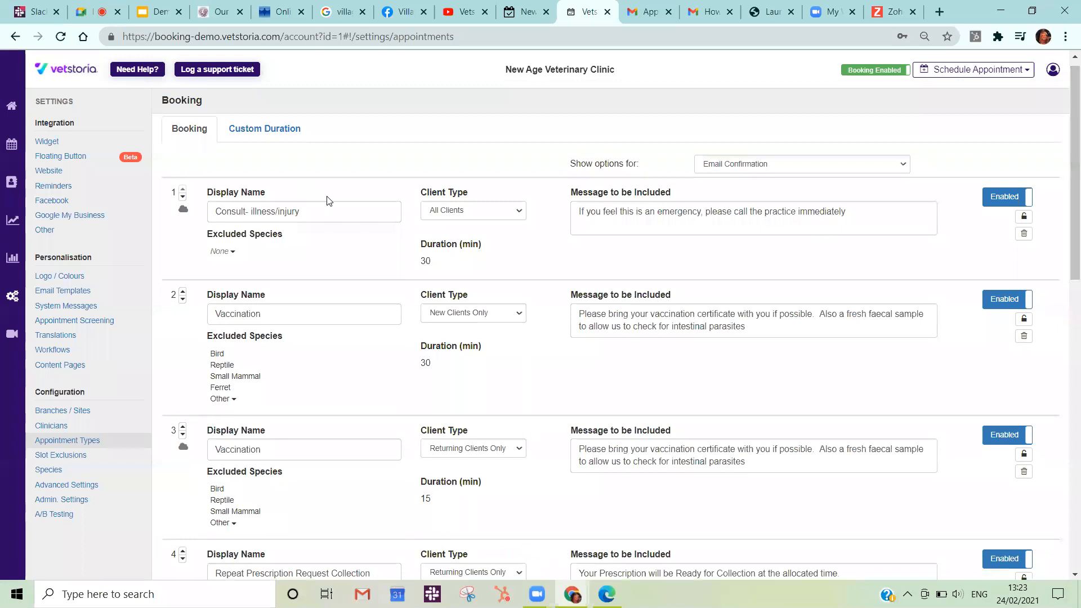
click(273, 316)
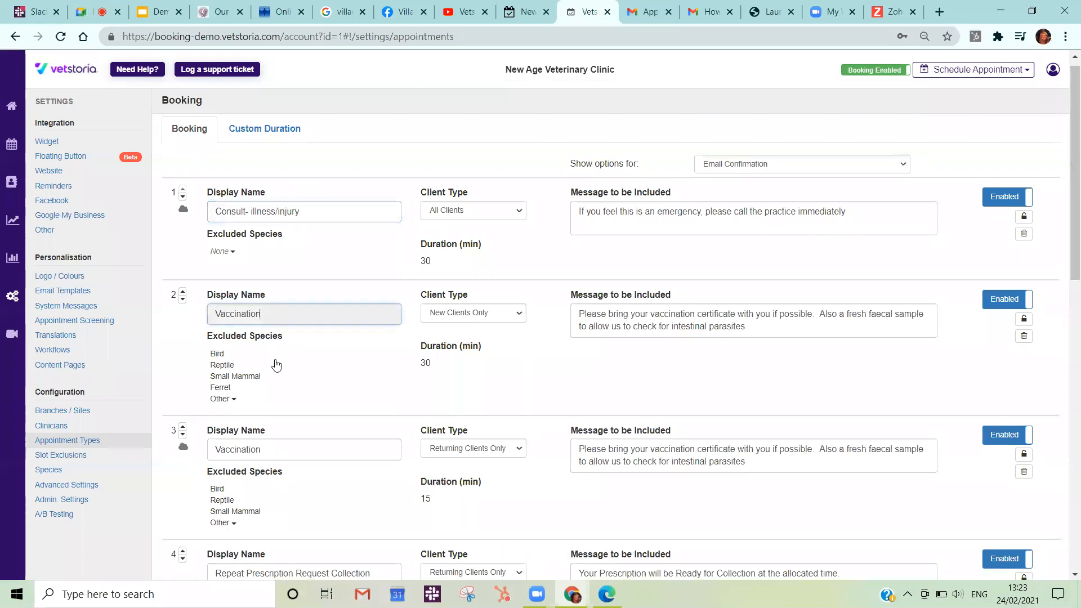
click(471, 360)
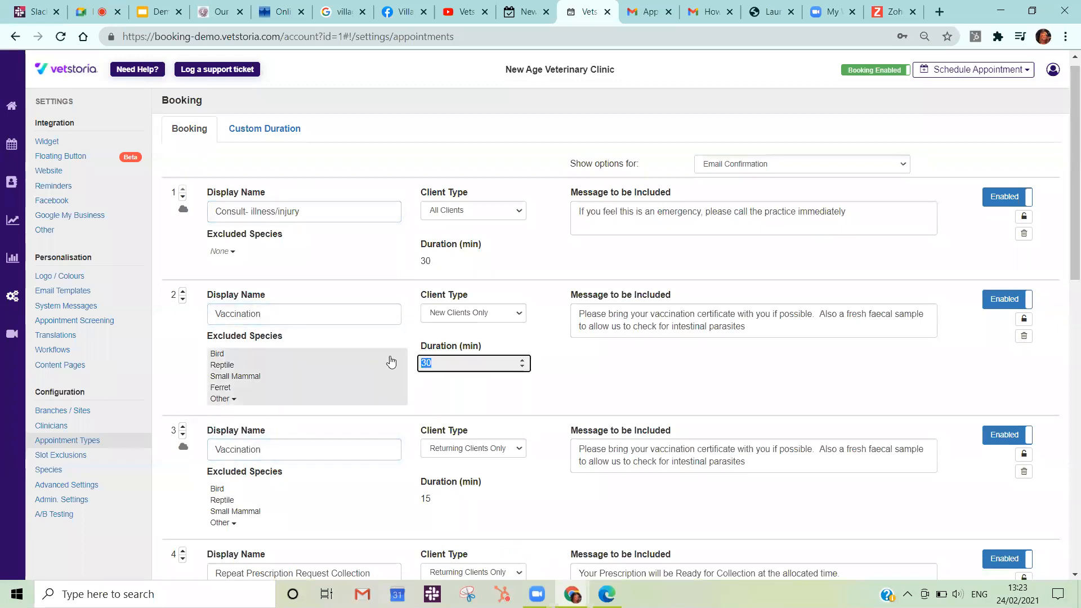
text(20)
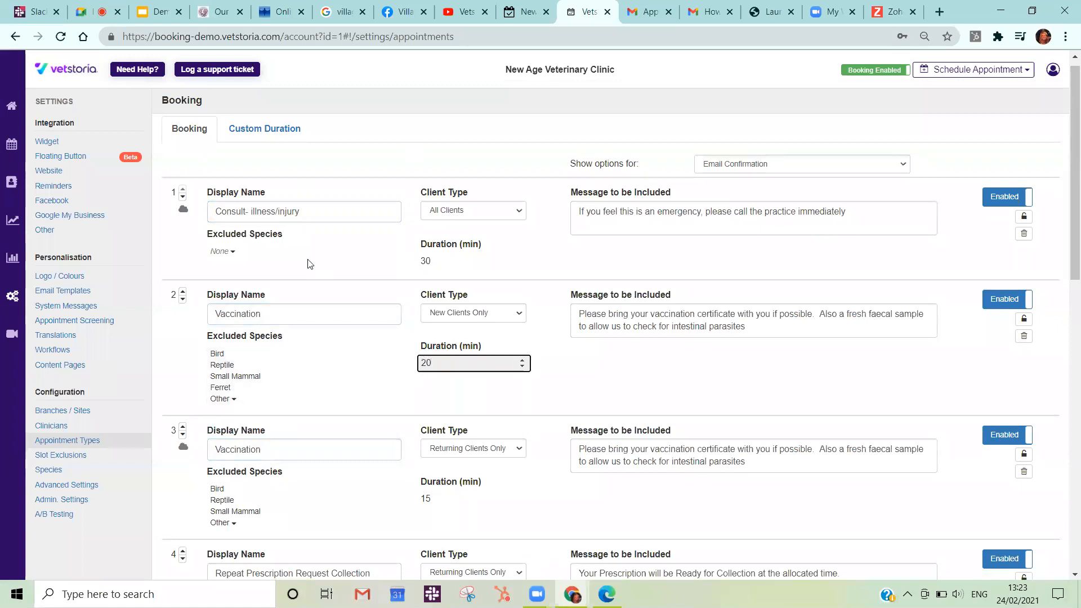
click(277, 237)
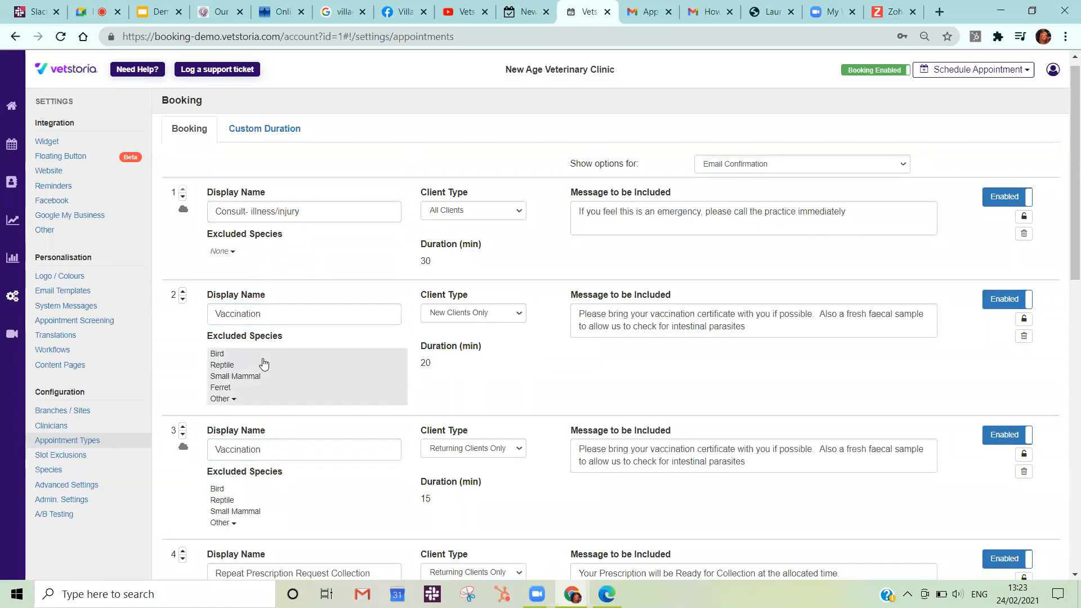
Examine the client type choices for Consult- illness/injury and the confirmation messages of the listed appointment types
scroll(1058, 141, down, 1)
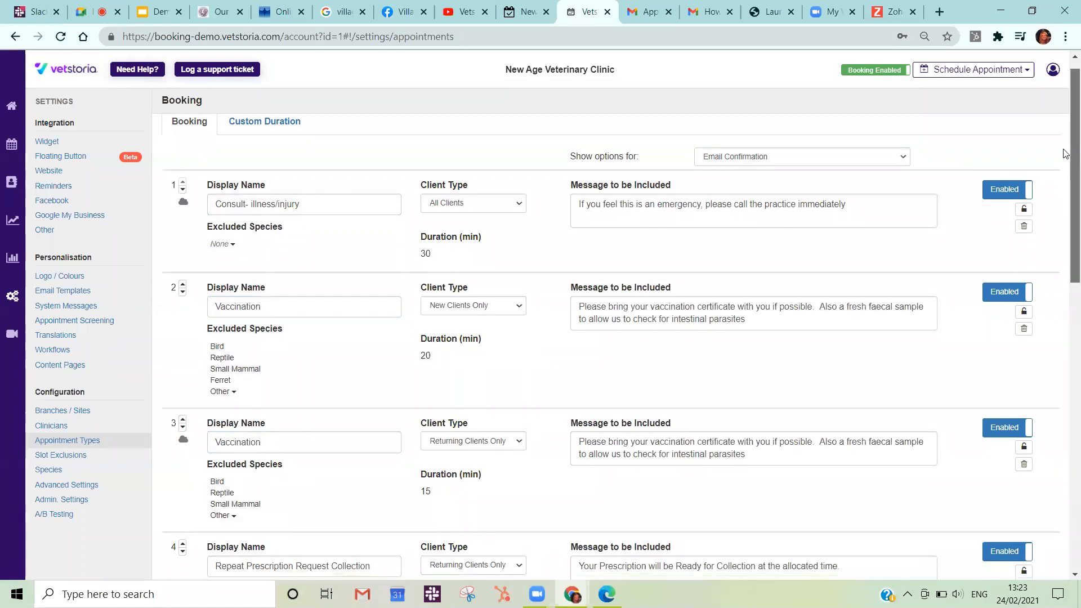
click(518, 179)
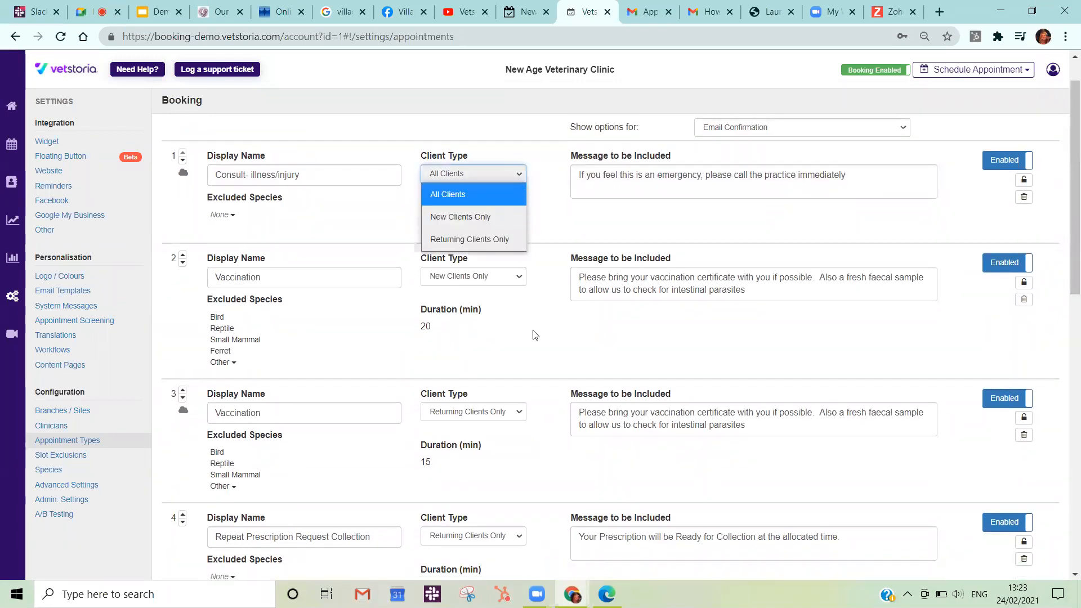
click(523, 310)
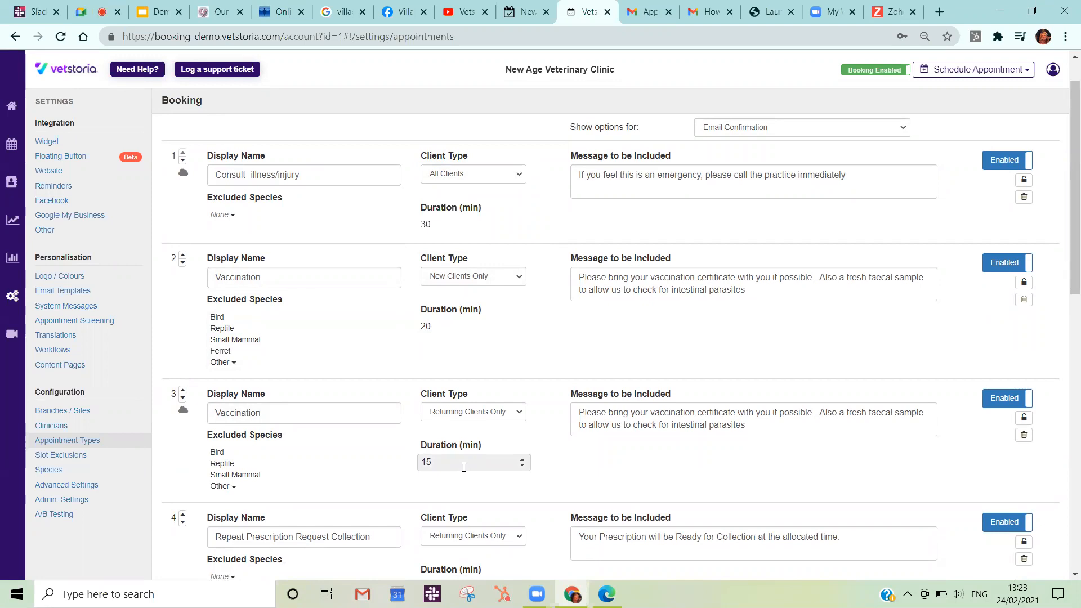
click(753, 180)
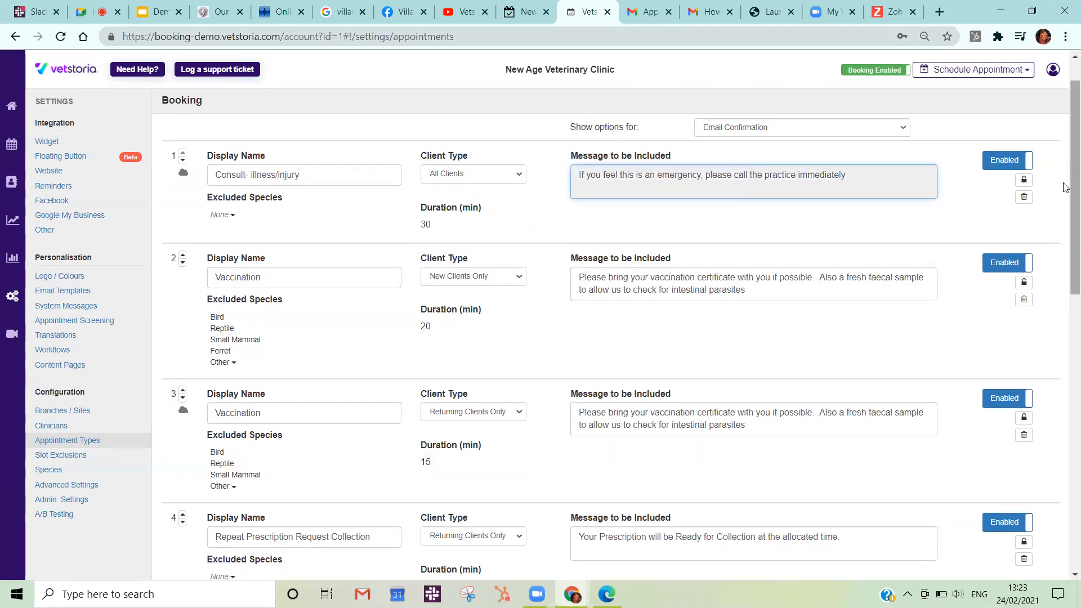
scroll(1066, 192, down, 1)
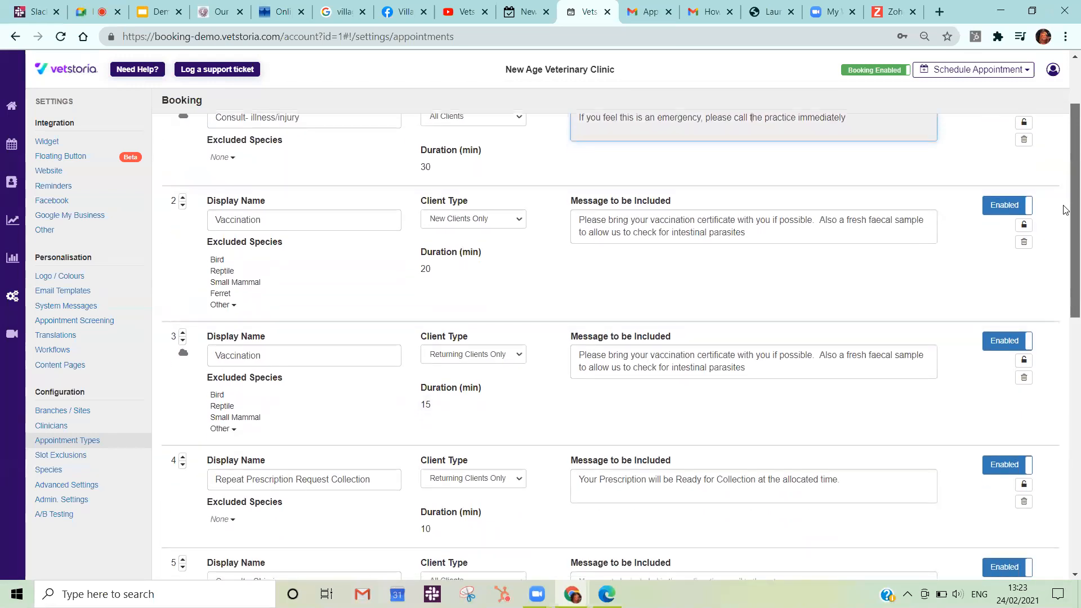
scroll(1065, 219, down, 2)
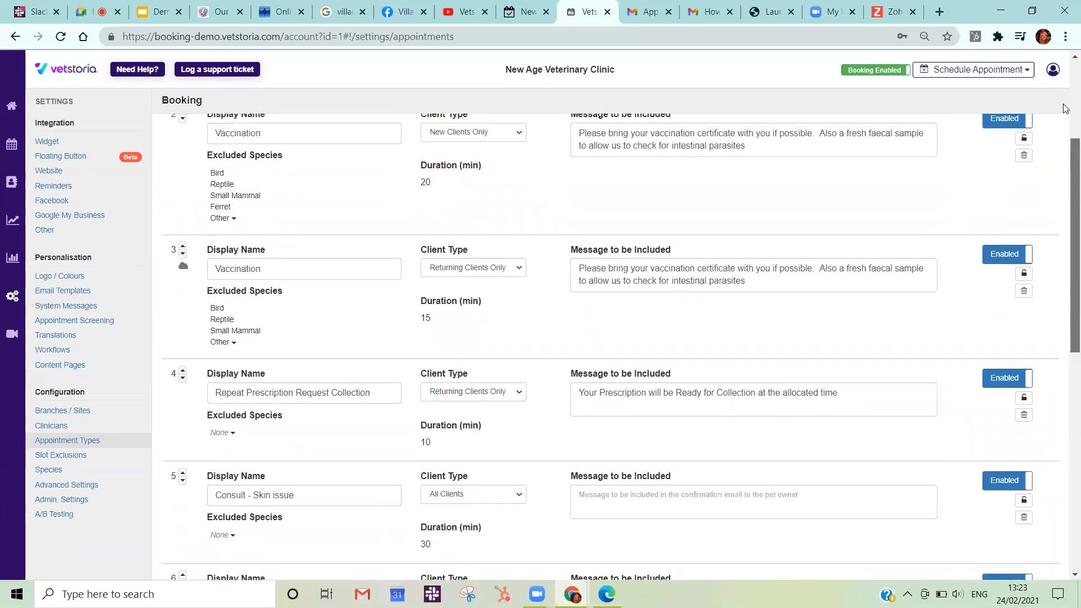
Show the Availability options for the appointment types
scroll(1066, 108, up, 4)
click(904, 178)
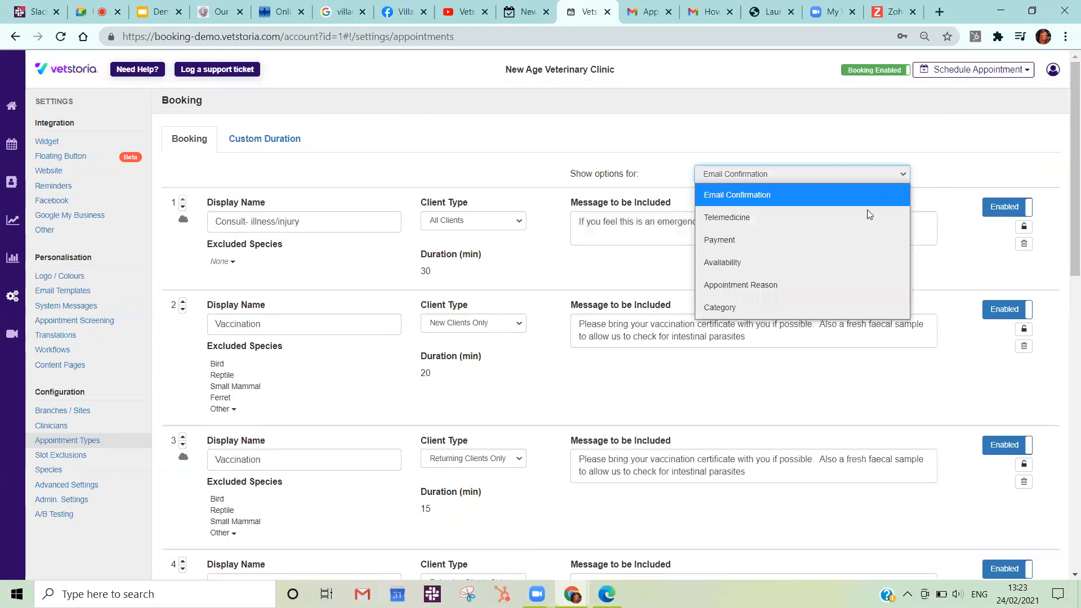
key(Escape)
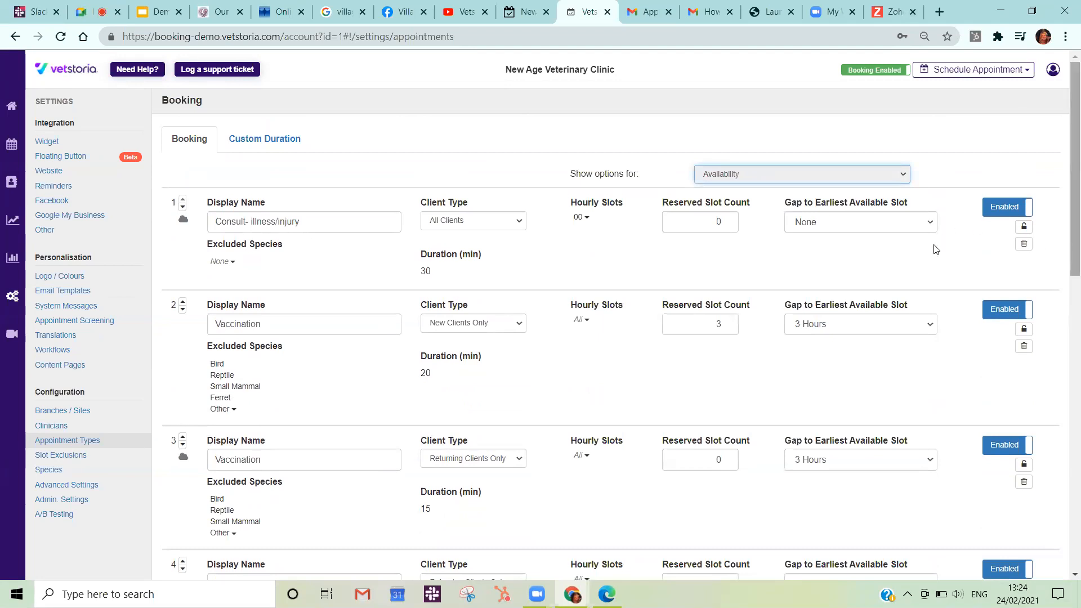
Set the gap to earliest available slot for Repeat Prescription Request Collection to 48 Hours
scroll(934, 247, down, 5)
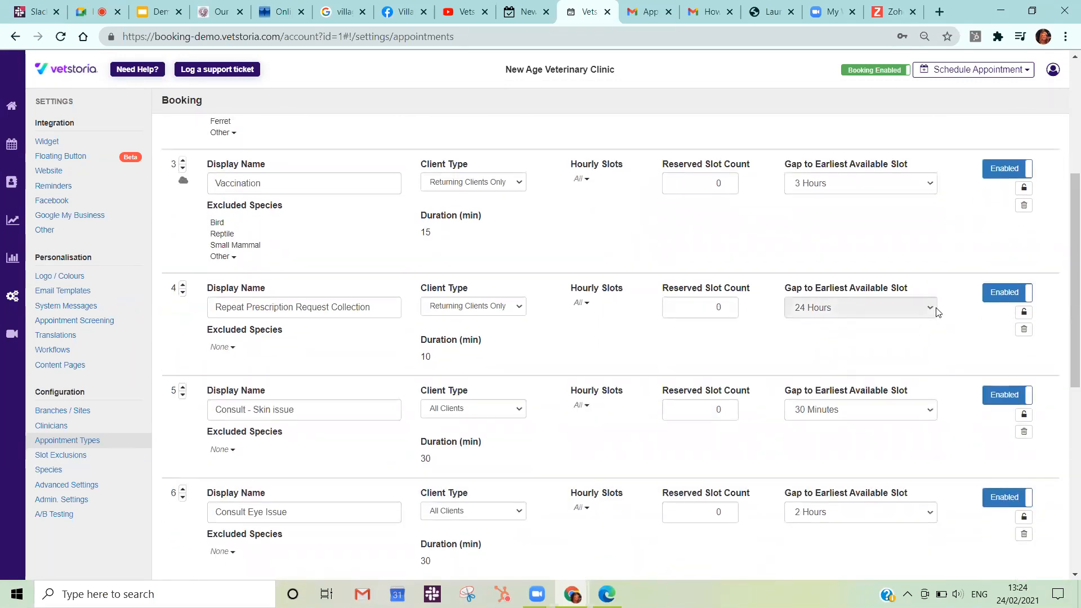
click(937, 313)
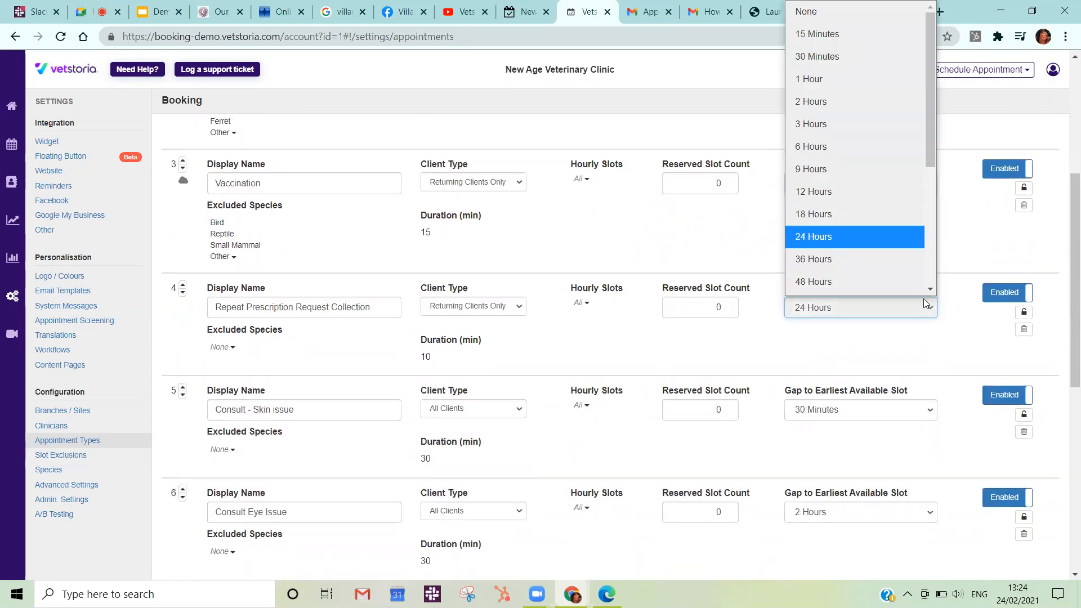
scroll(859, 197, down, 1)
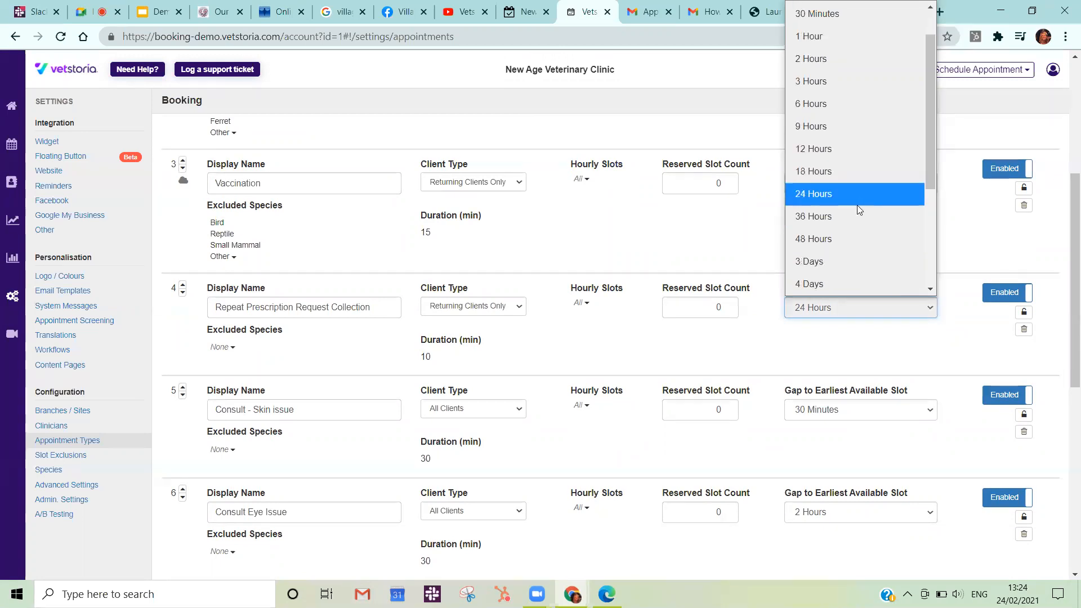
click(846, 238)
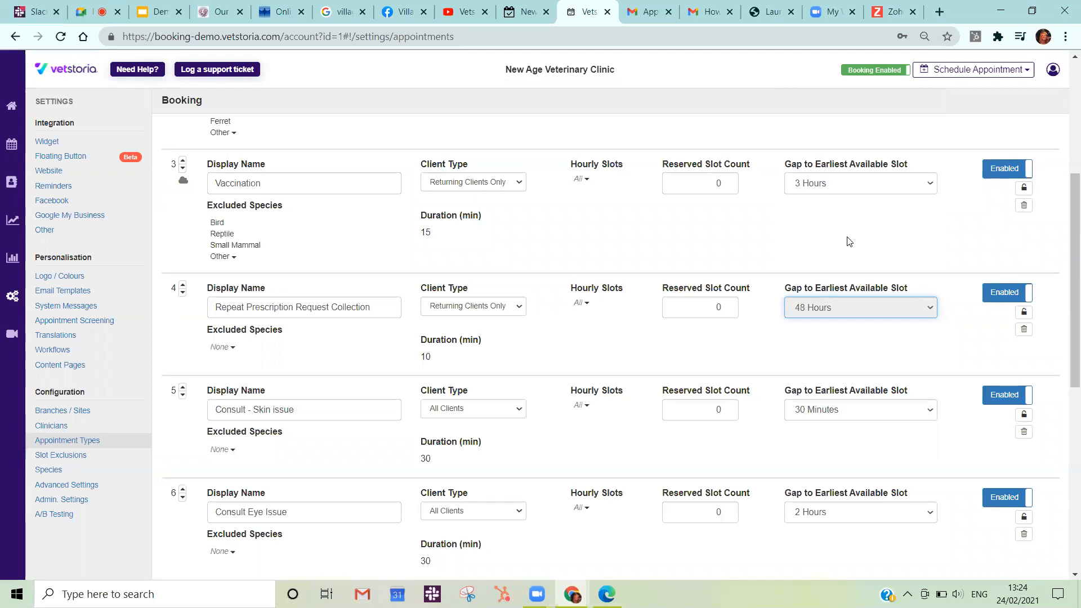
Show the Payment options for the appointment types and examine the payment choices for Repeat Prescription Request Collection
scroll(1066, 229, up, 1)
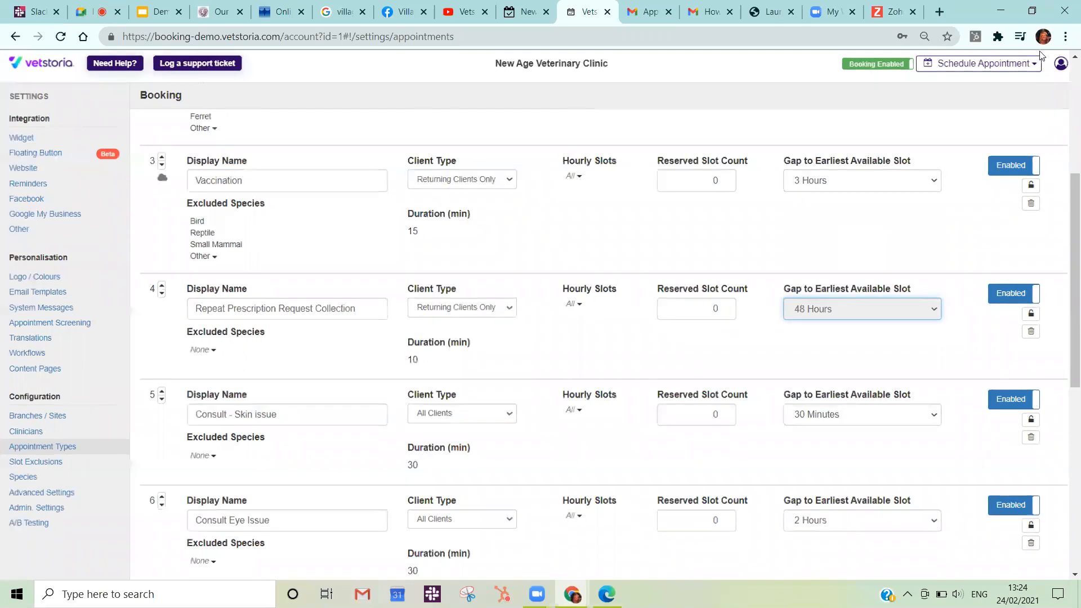
scroll(851, 145, up, 1)
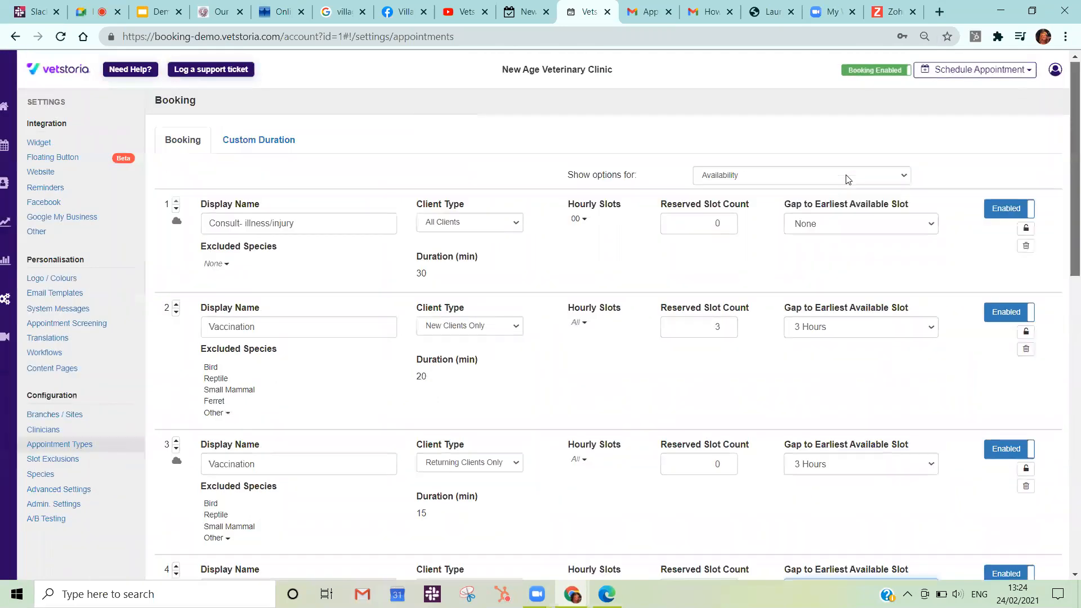
click(844, 175)
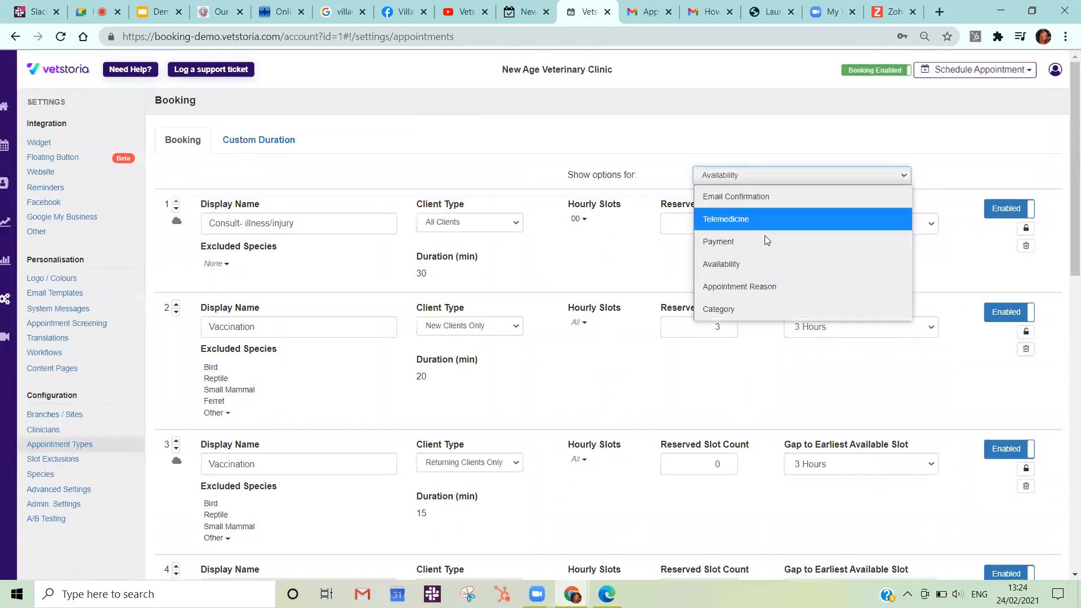
click(765, 241)
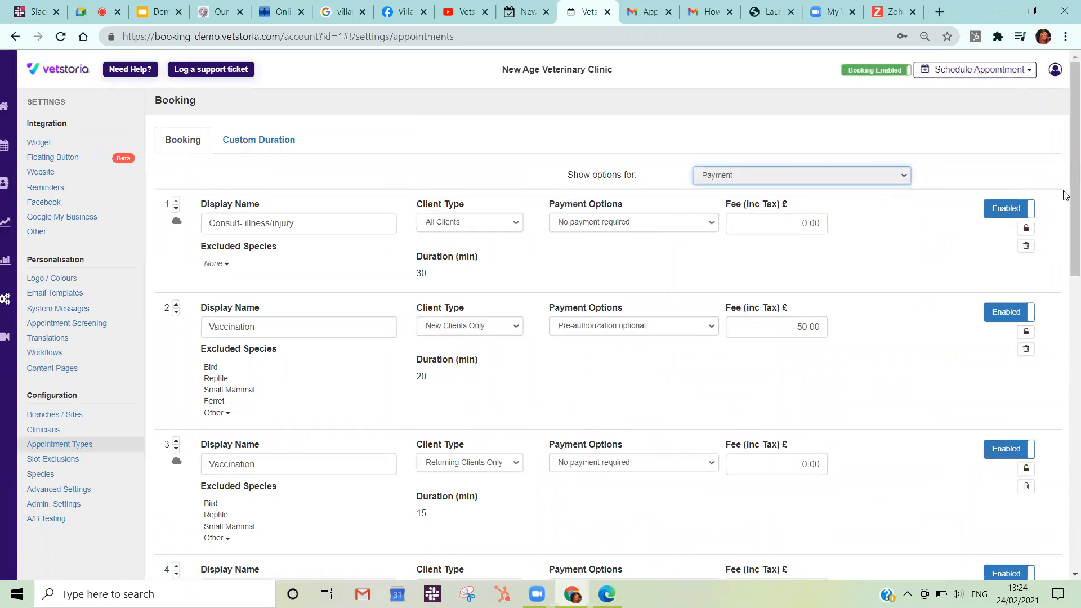
scroll(1064, 281, down, 4)
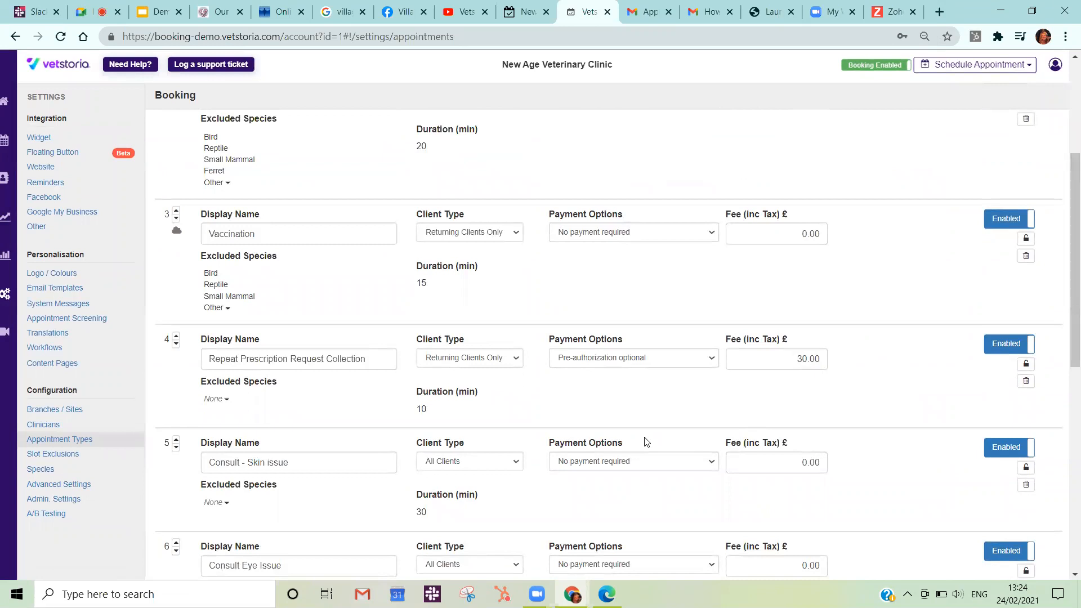
click(677, 357)
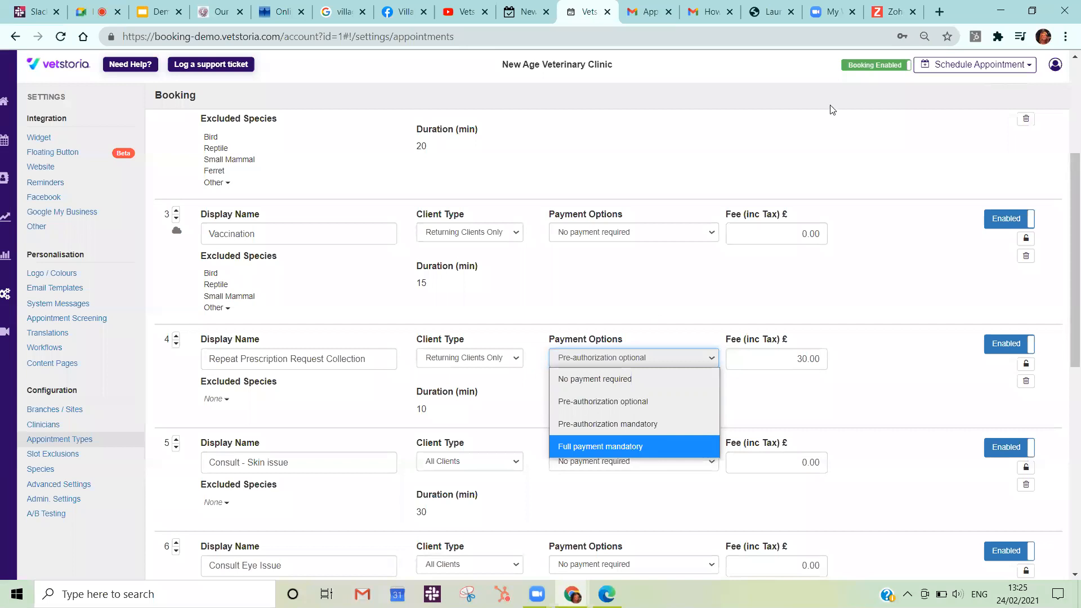
click(829, 168)
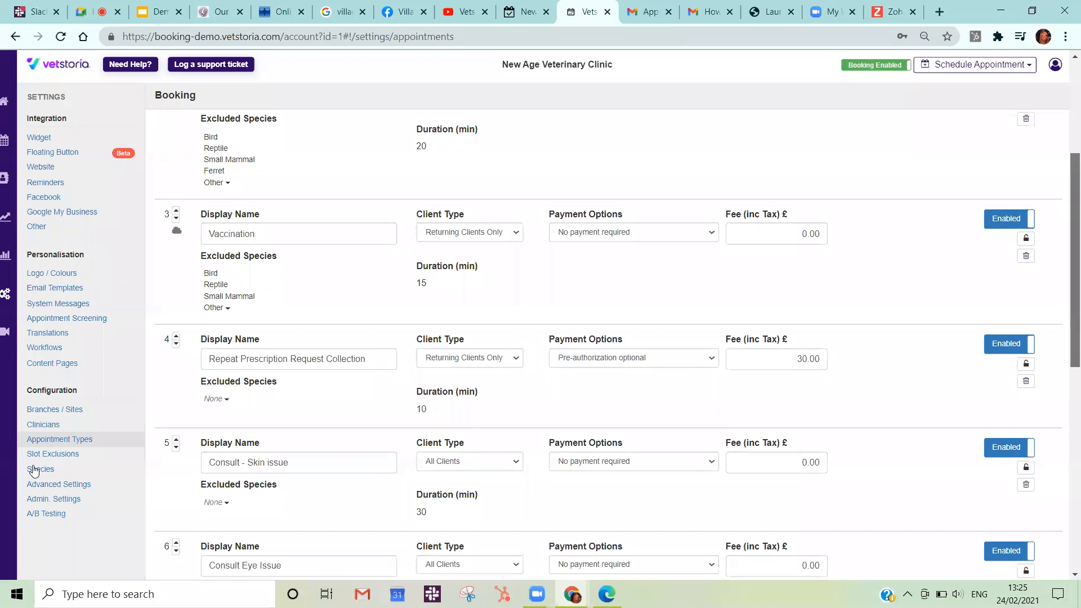
Open the Slot Exclusions settings and look through the listed exclusion rules
scroll(34, 470, down, 3)
click(50, 457)
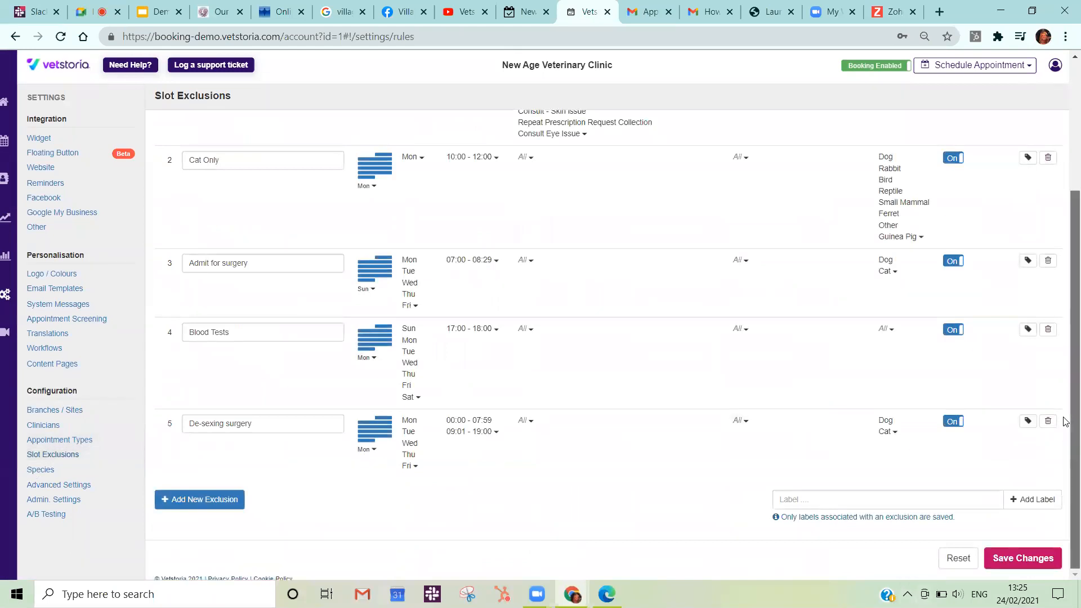
scroll(1065, 271, up, 2)
scroll(1066, 271, up, 2)
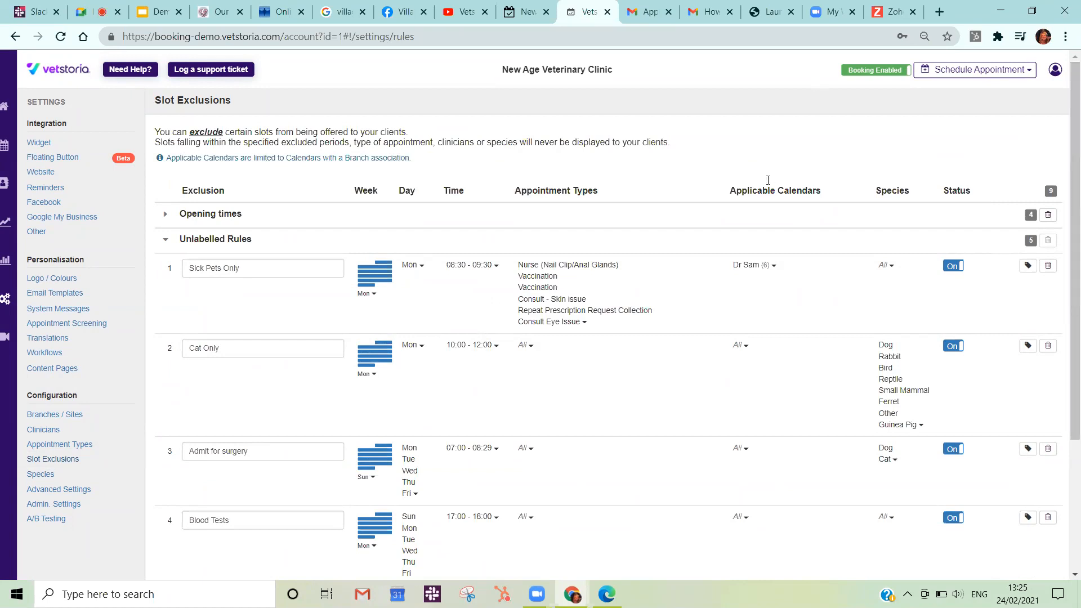
Examine the appointment types and applicable calendars chosen for the Sick Pets Only exclusion, leaving both selections as they are
click(582, 288)
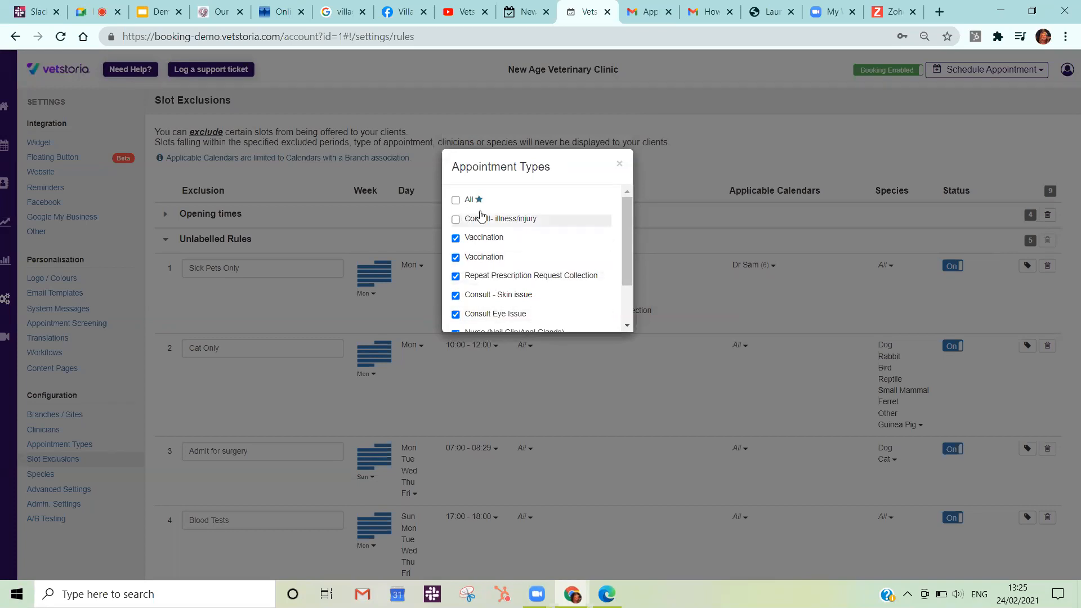
click(620, 164)
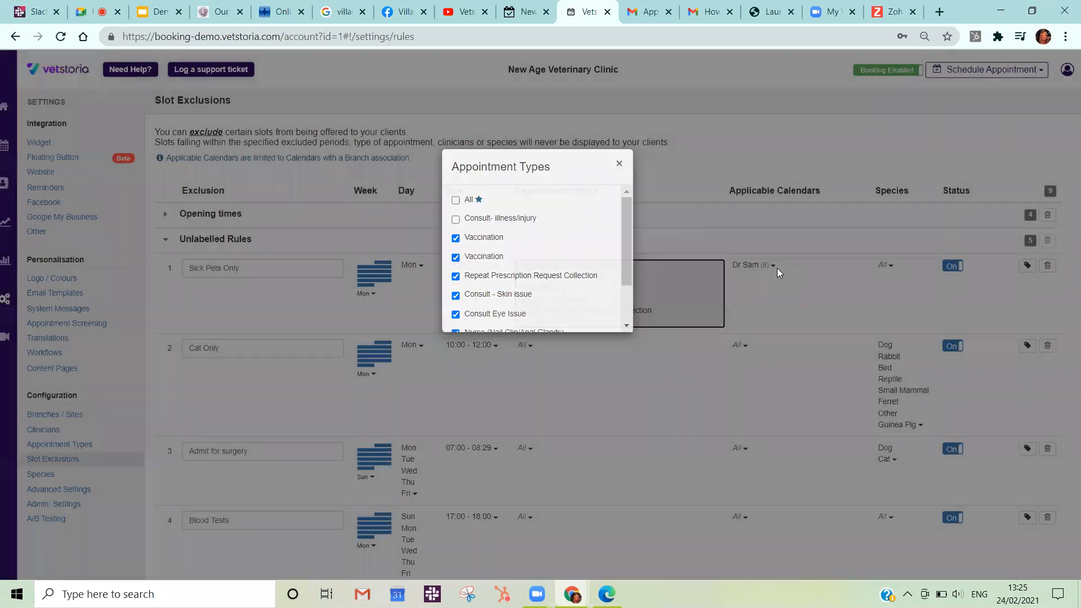
click(776, 267)
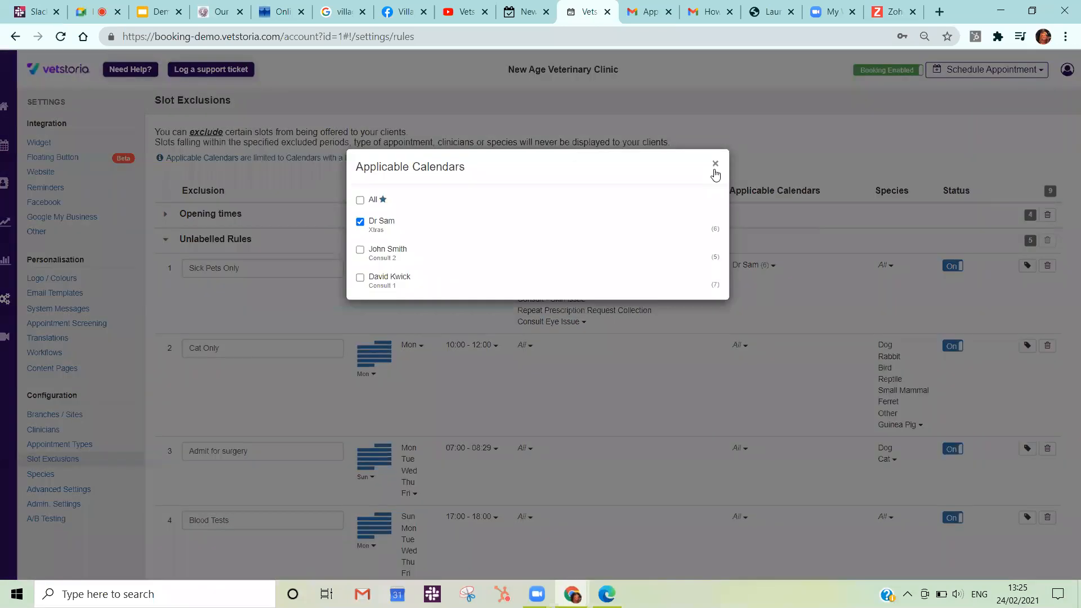
click(716, 165)
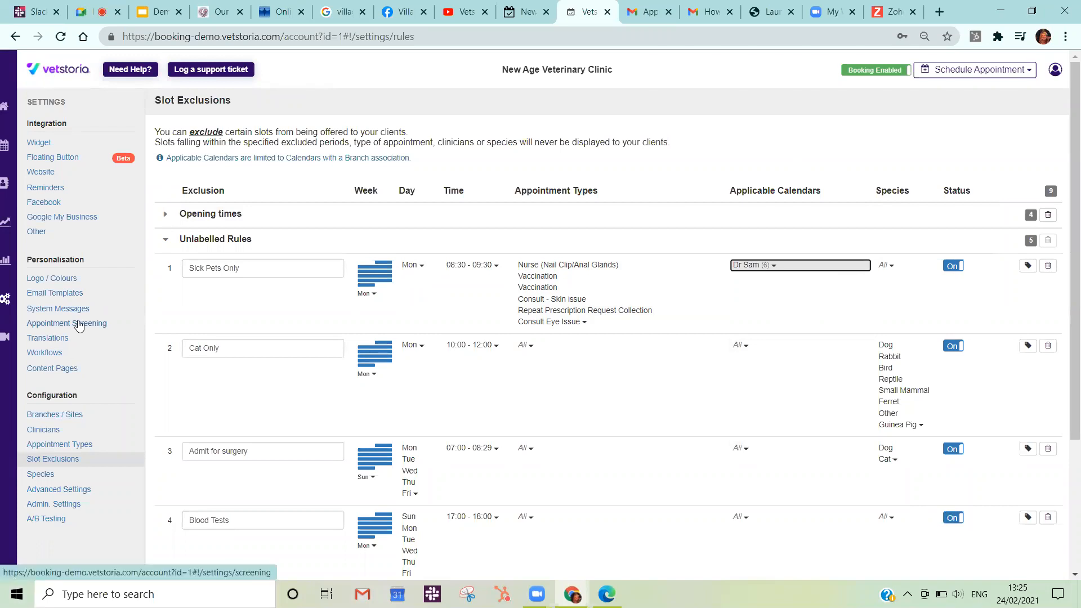
Leave Slot Exclusions without saving and review the keywords and display messages in the Appointment Screening settings
click(78, 323)
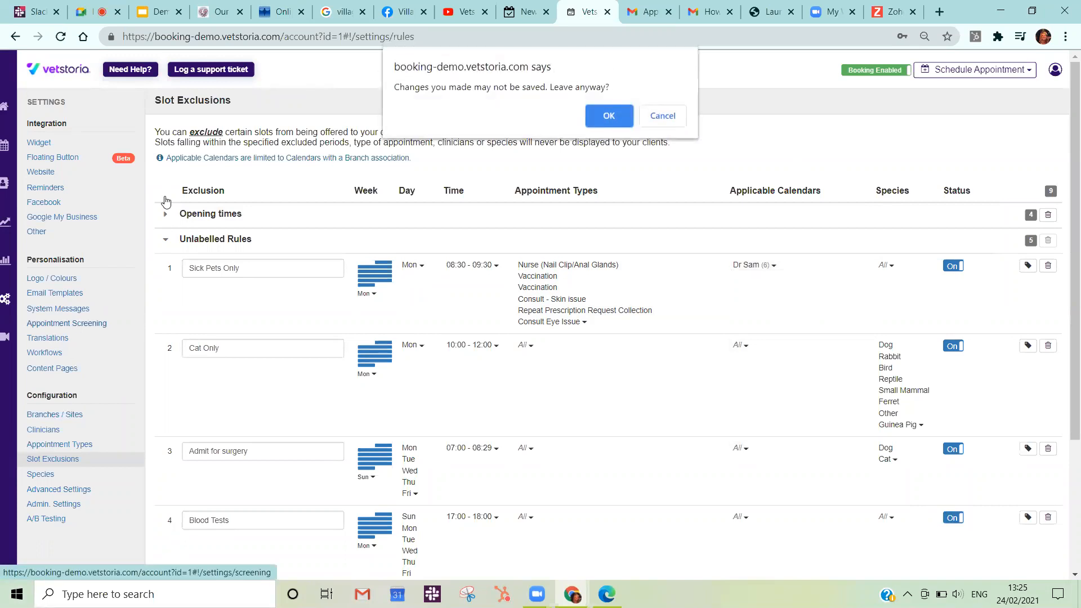
click(599, 118)
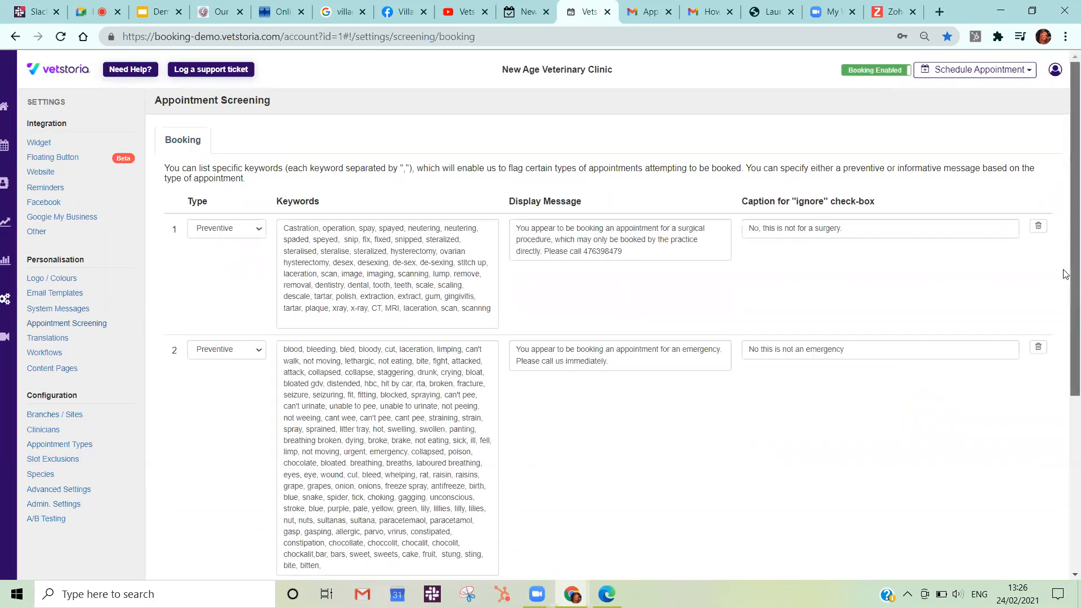
scroll(1065, 281, down, 2)
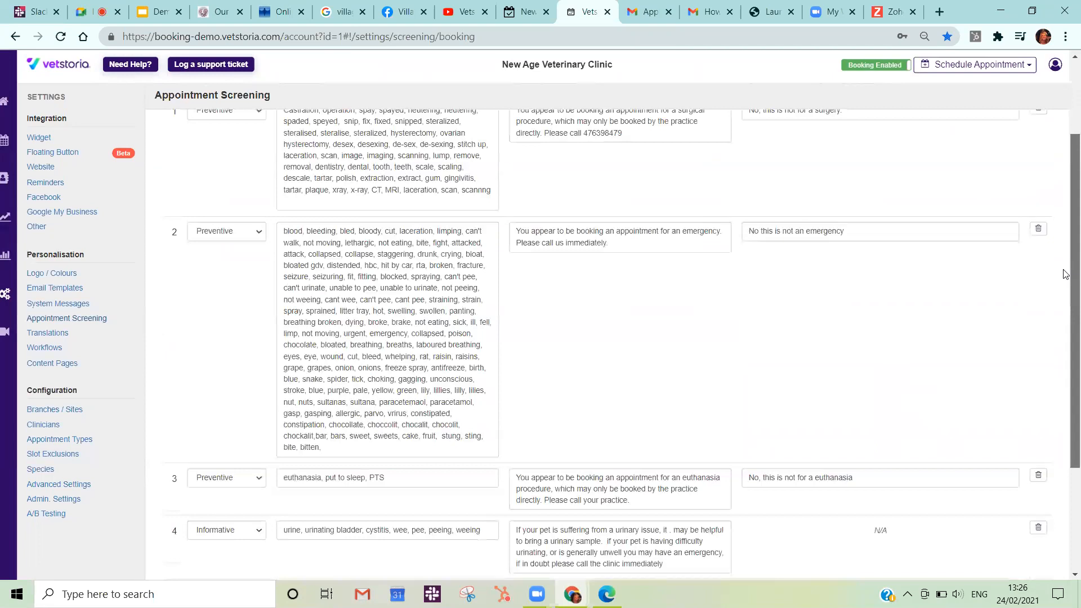
scroll(1065, 274, up, 1)
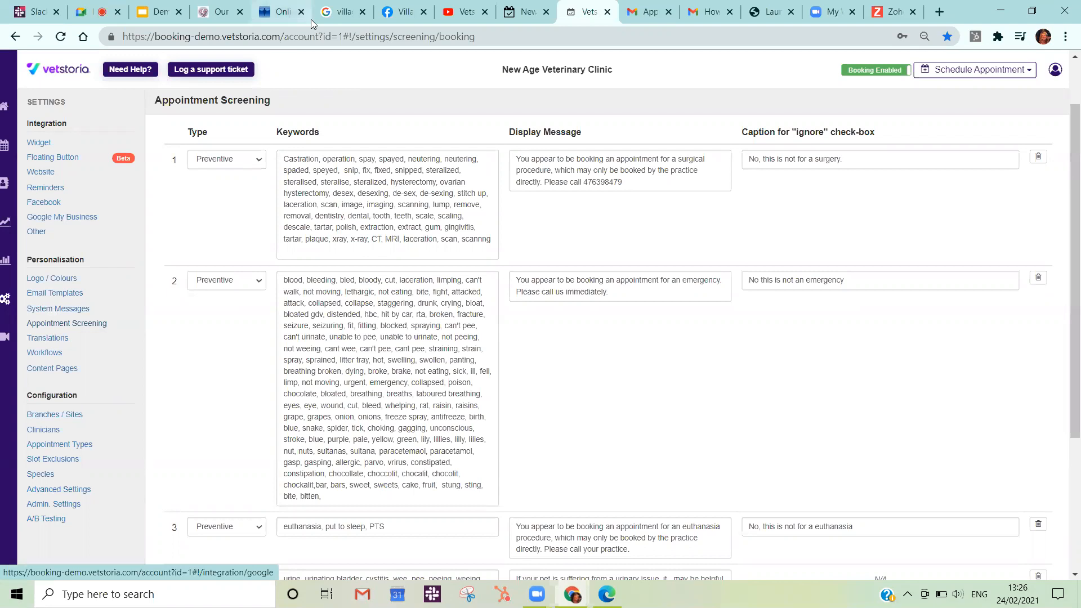
Switch to the Demo Webinar - 1 presentation in Google Slides and start presenting from the DEMO slide
click(173, 7)
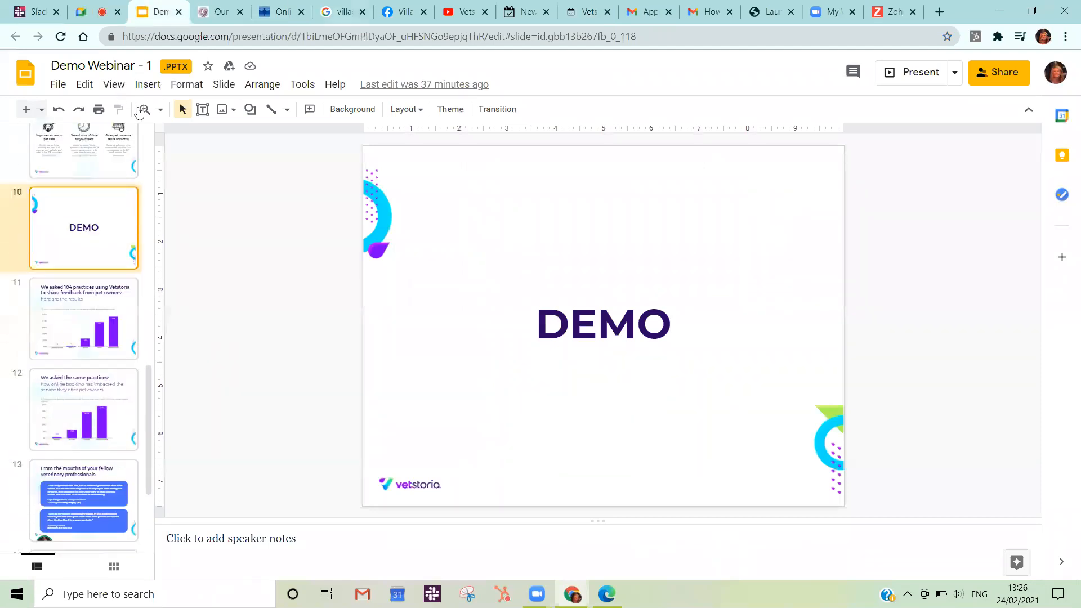
click(114, 84)
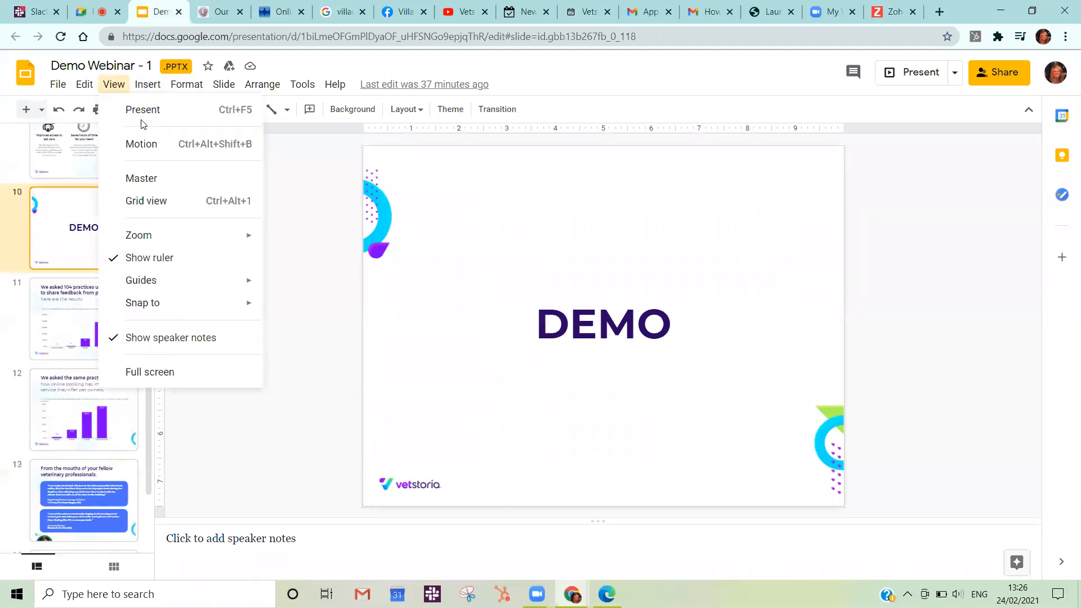
click(143, 114)
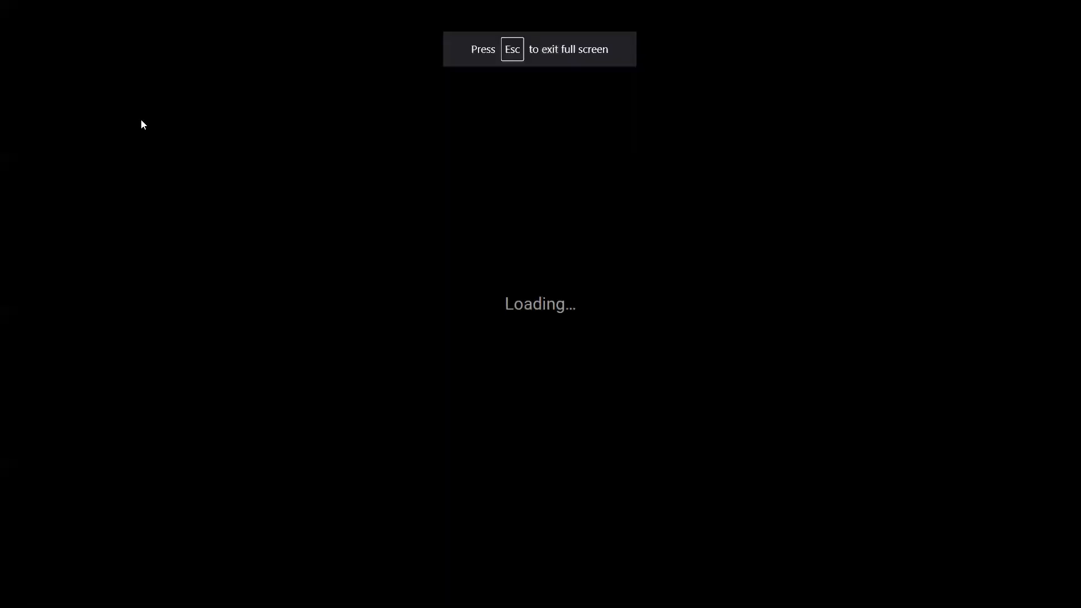